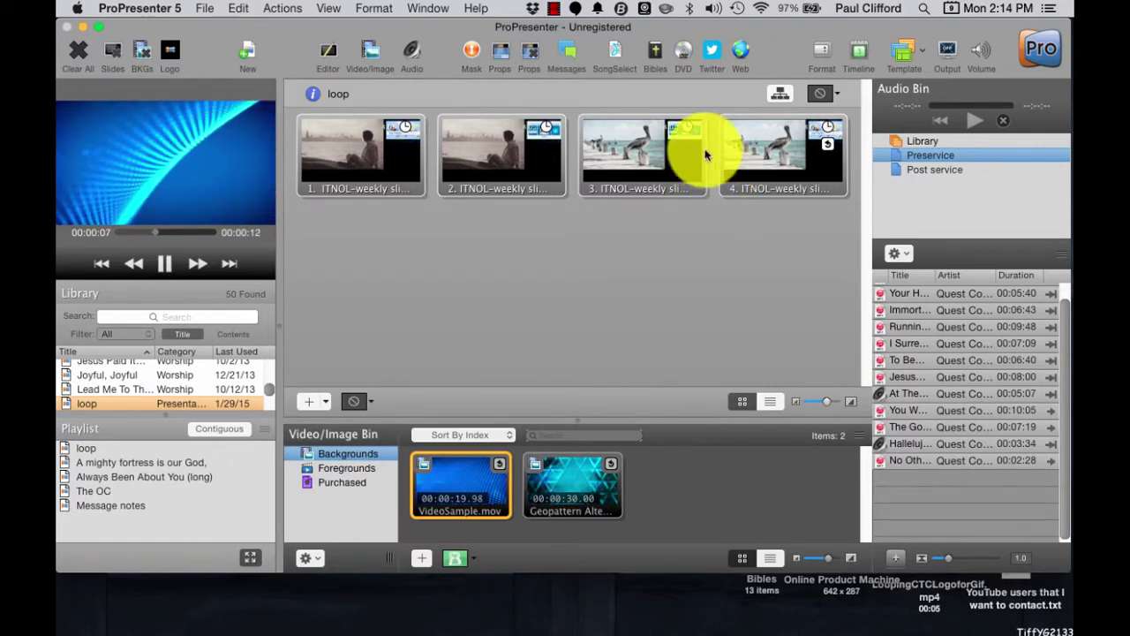
# Set the mask transition time to 0.0, show the first mask live, then clear it.
pyautogui.click(465, 59)
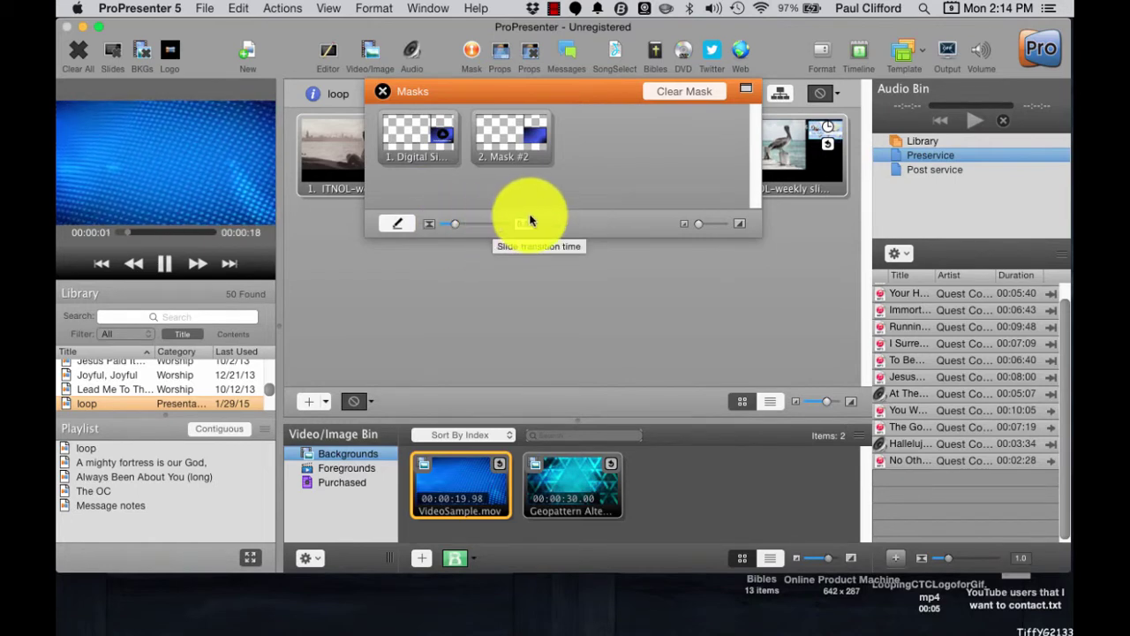
pyautogui.click(452, 226)
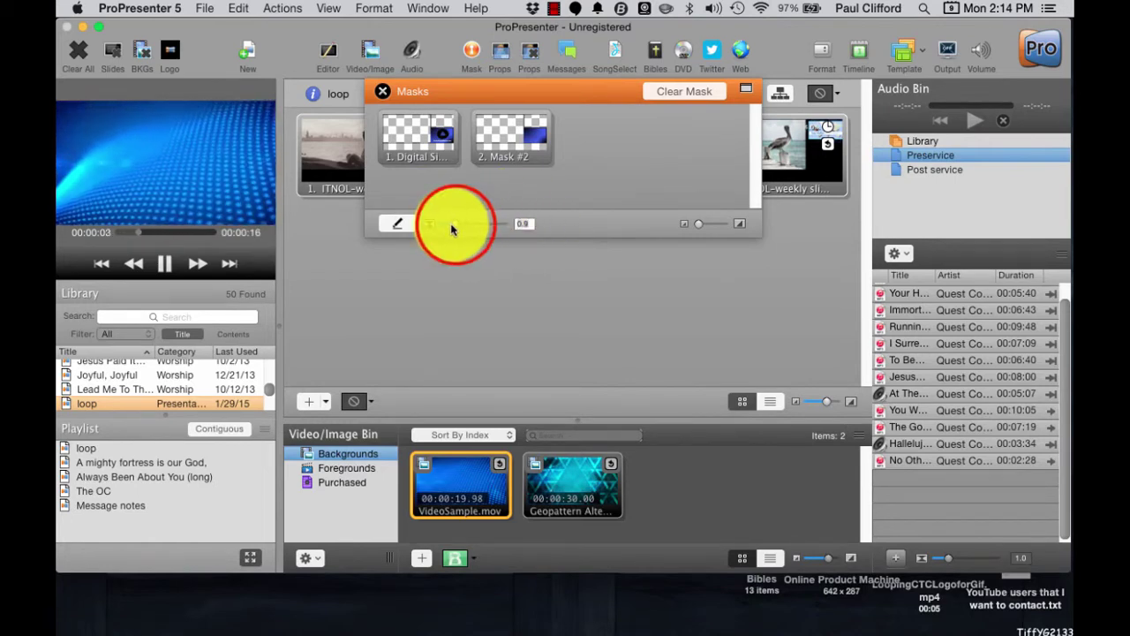
pyautogui.moveTo(455, 228); pyautogui.dragTo(412, 221)
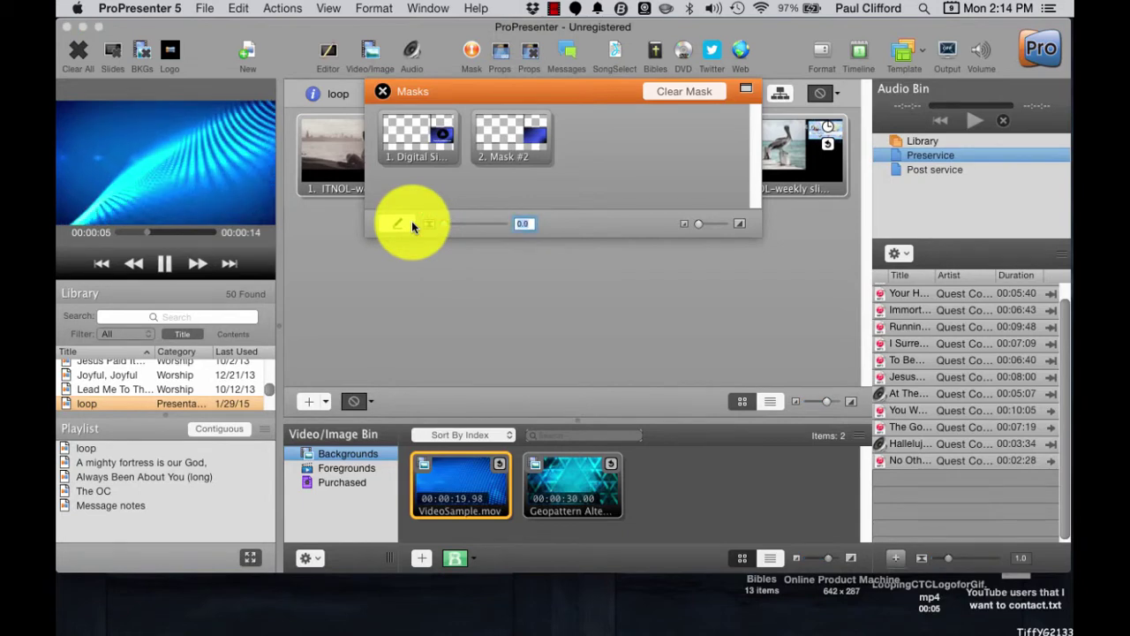
pyautogui.click(433, 137)
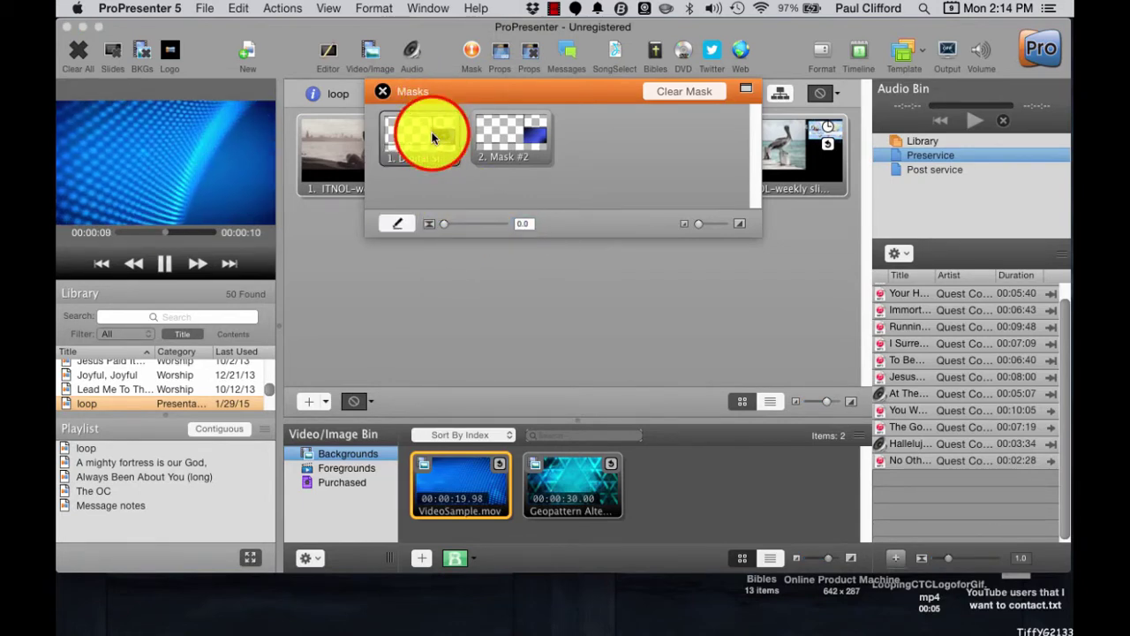
pyautogui.click(696, 93)
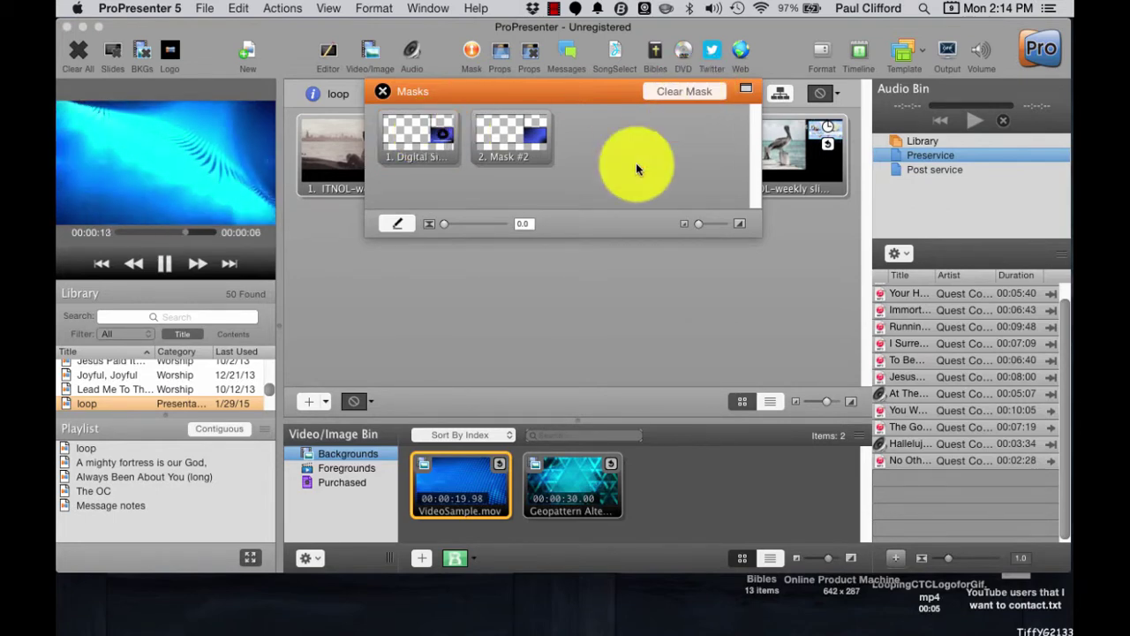
# Lengthen the mask transition to 1.4, show the first mask live again, then clear it.
pyautogui.click(448, 227)
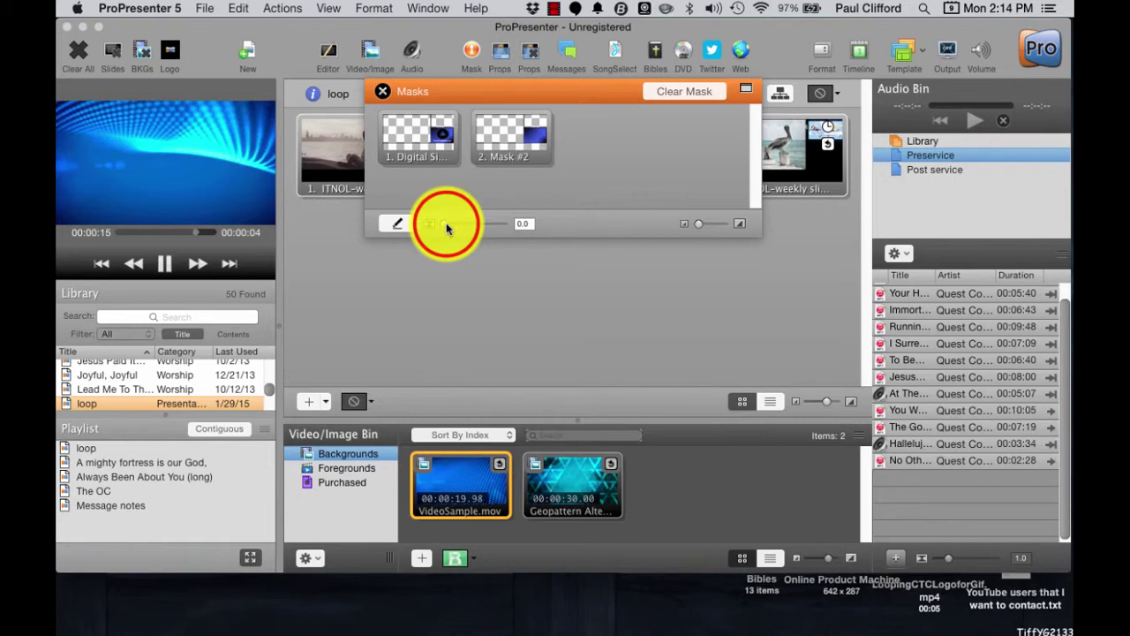
pyautogui.moveTo(448, 227); pyautogui.dragTo(457, 229)
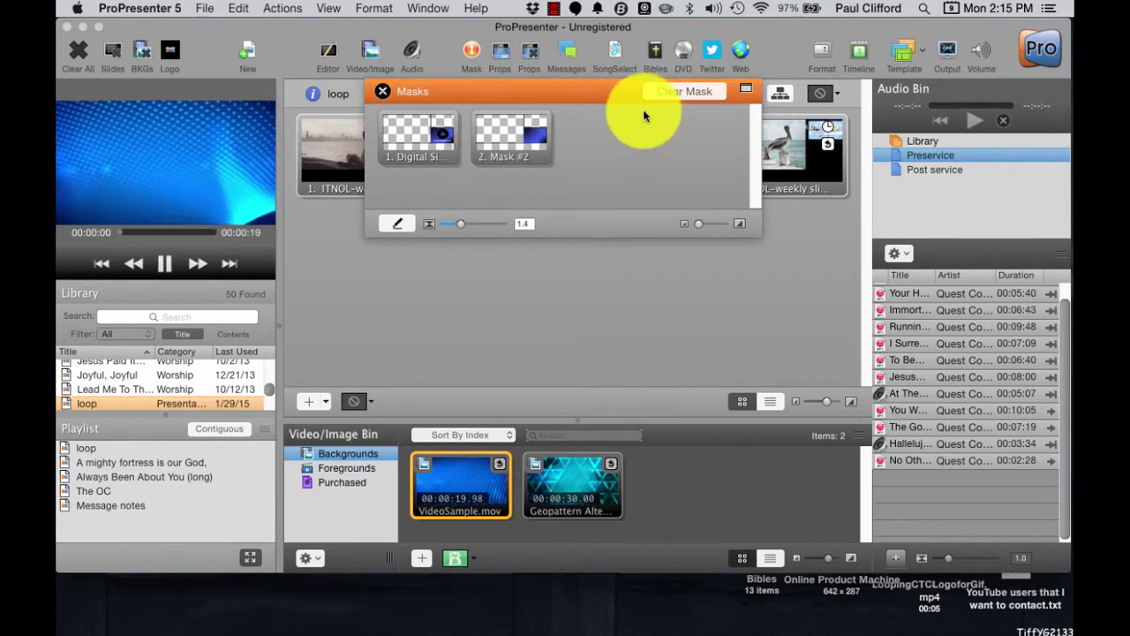
pyautogui.click(418, 141)
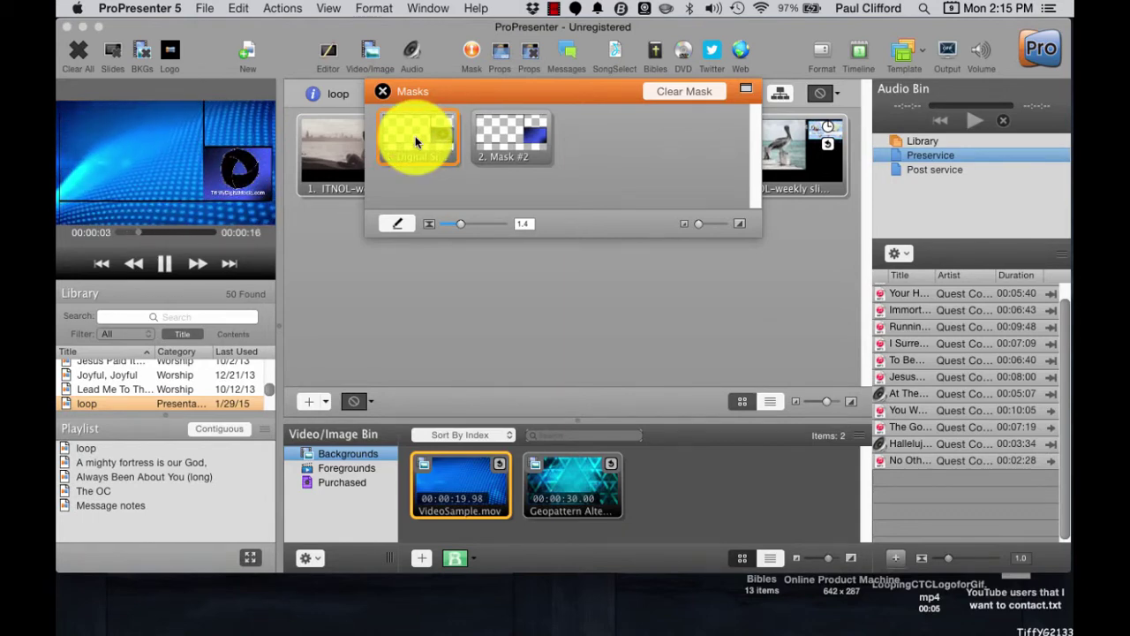
pyautogui.click(698, 92)
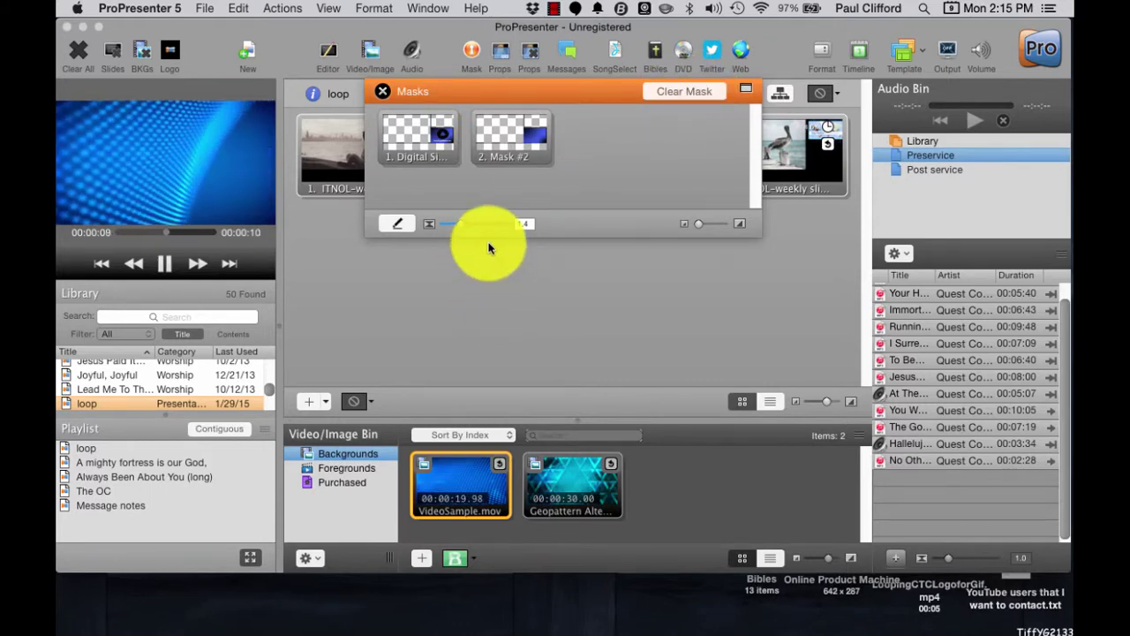
# Open the Mask Editor on the Digital Si… mask and select its logo and website text.
pyautogui.click(394, 227)
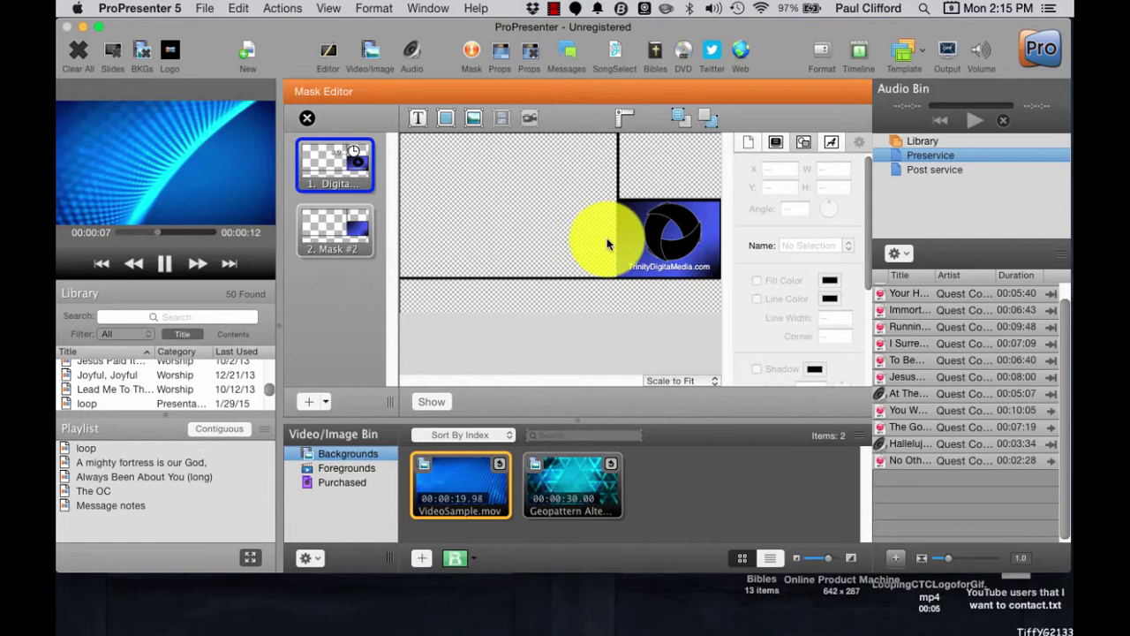
pyautogui.click(682, 231)
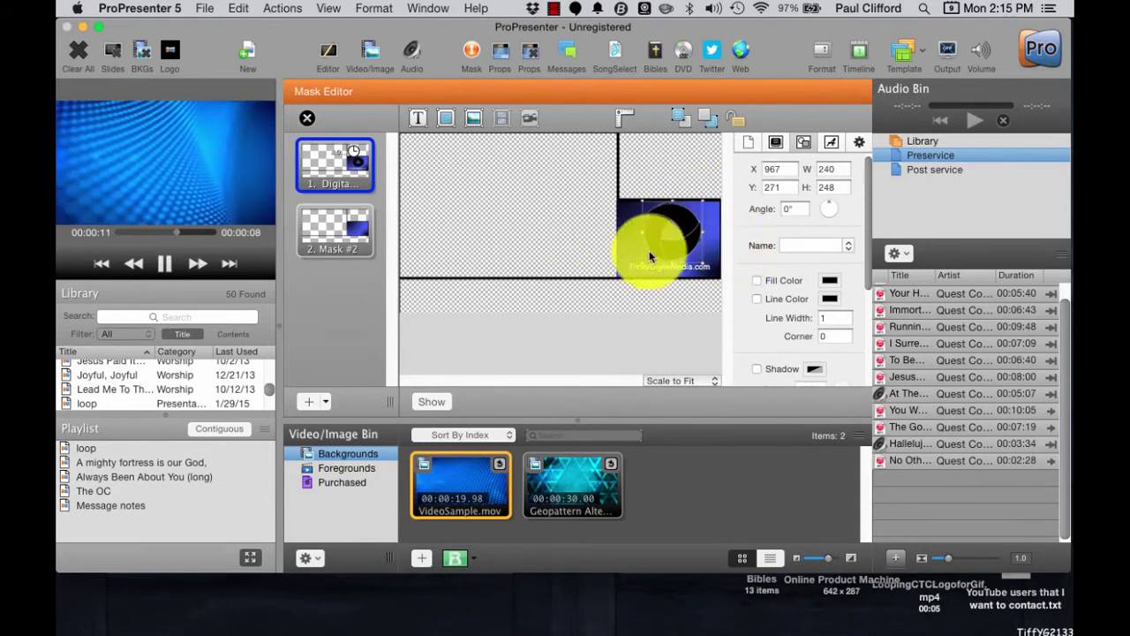
pyautogui.click(650, 273)
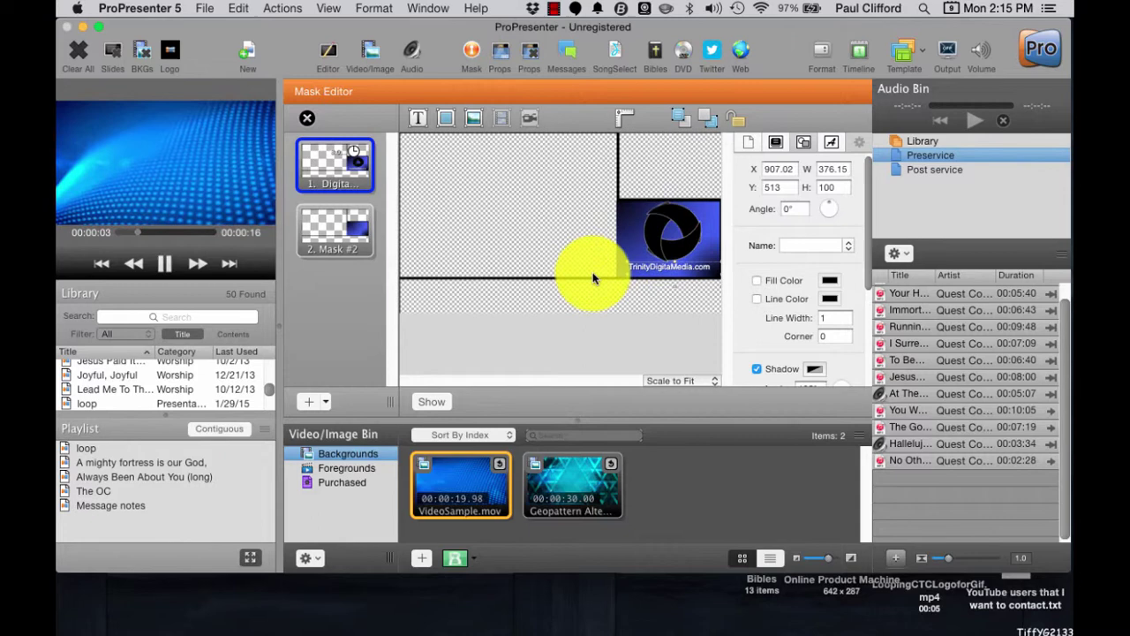
# Add a black rectangle filling the first mask's top-left area, then switch to Mask #2.
pyautogui.click(443, 119)
pyautogui.moveTo(560, 220); pyautogui.dragTo(468, 183)
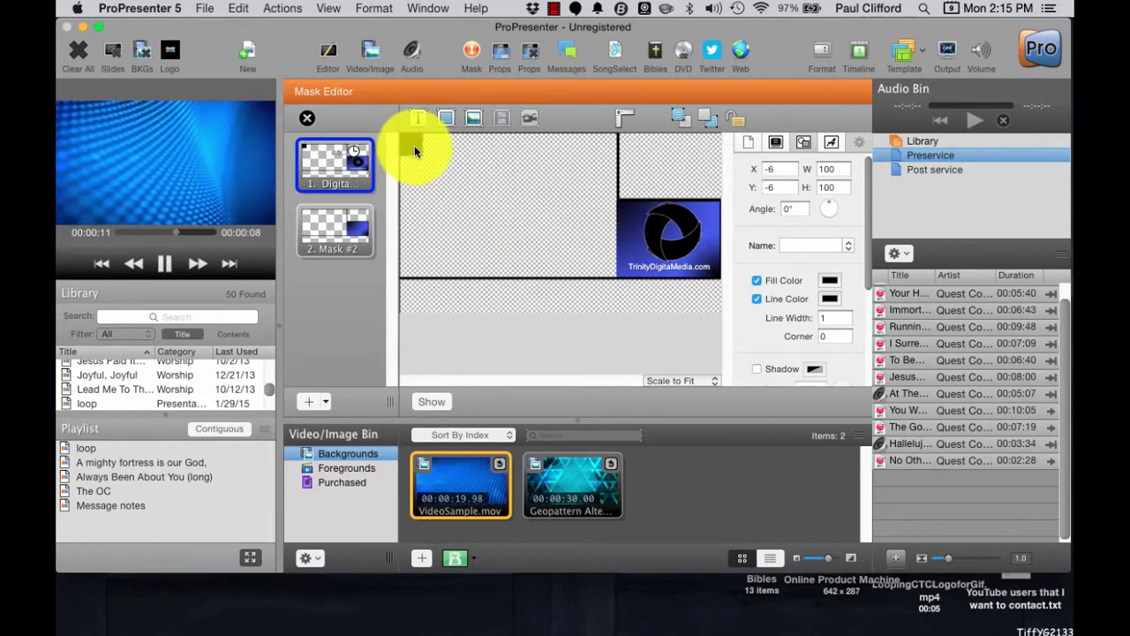
pyautogui.moveTo(414, 145); pyautogui.dragTo(617, 276)
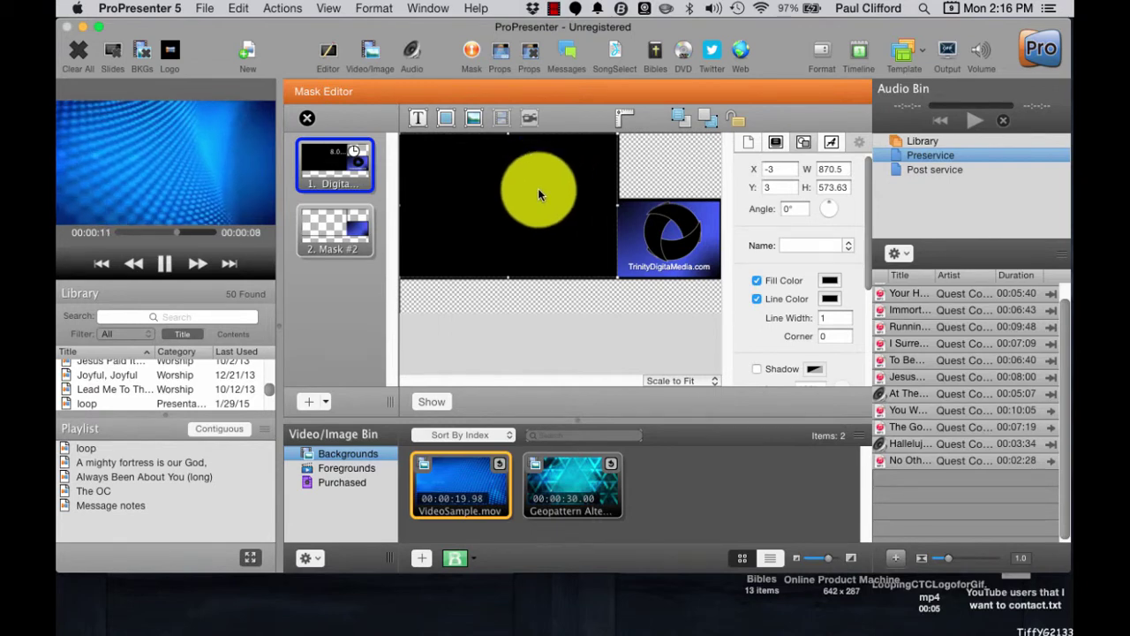
pyautogui.click(336, 227)
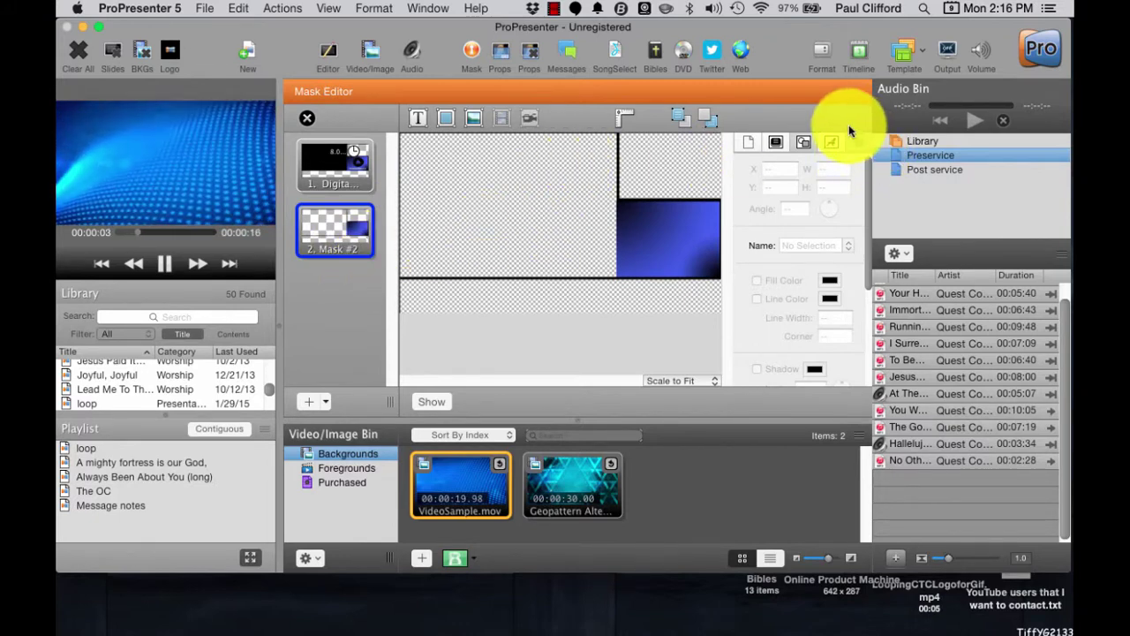
# Select Mask #2's Layer 1 element and set its rotation angle to 15°.
pyautogui.click(778, 142)
pyautogui.click(781, 143)
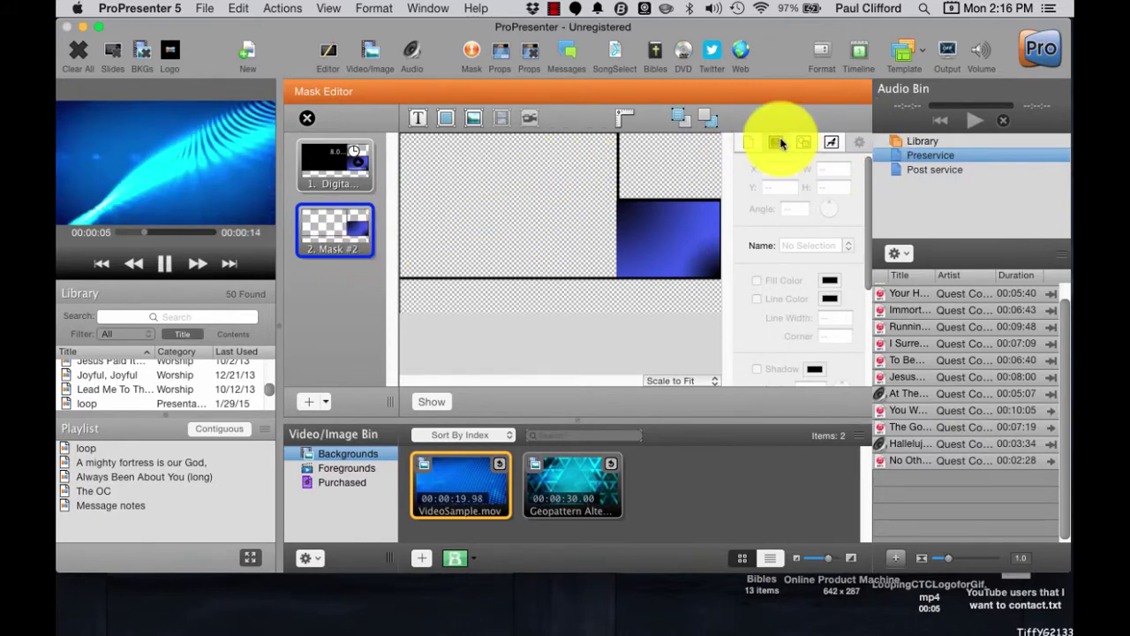
pyautogui.click(786, 293)
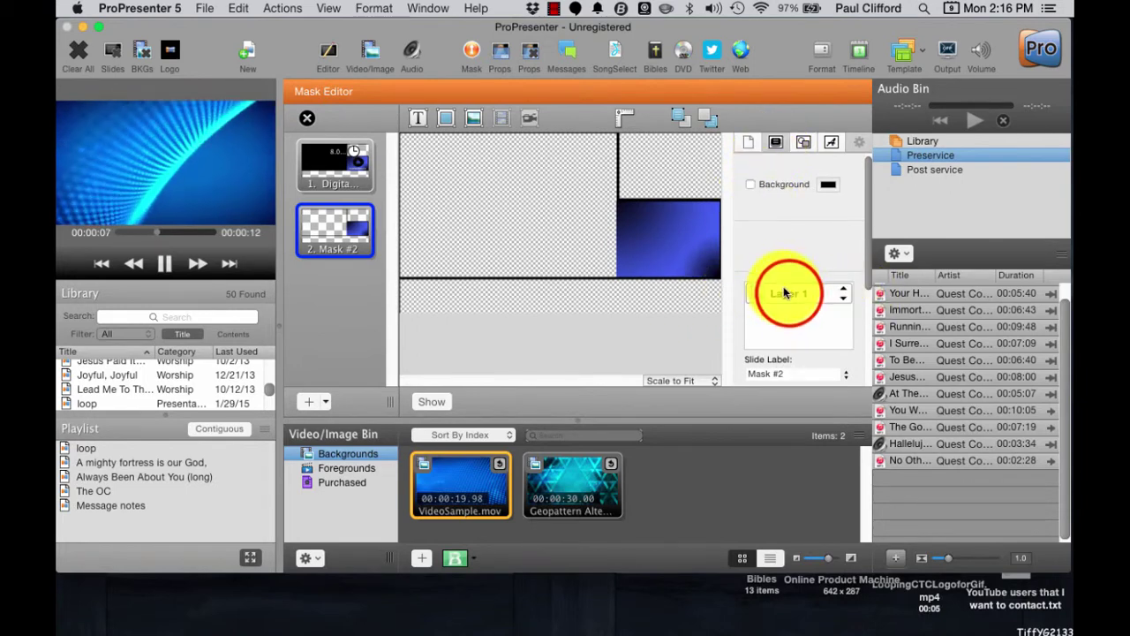
pyautogui.click(805, 142)
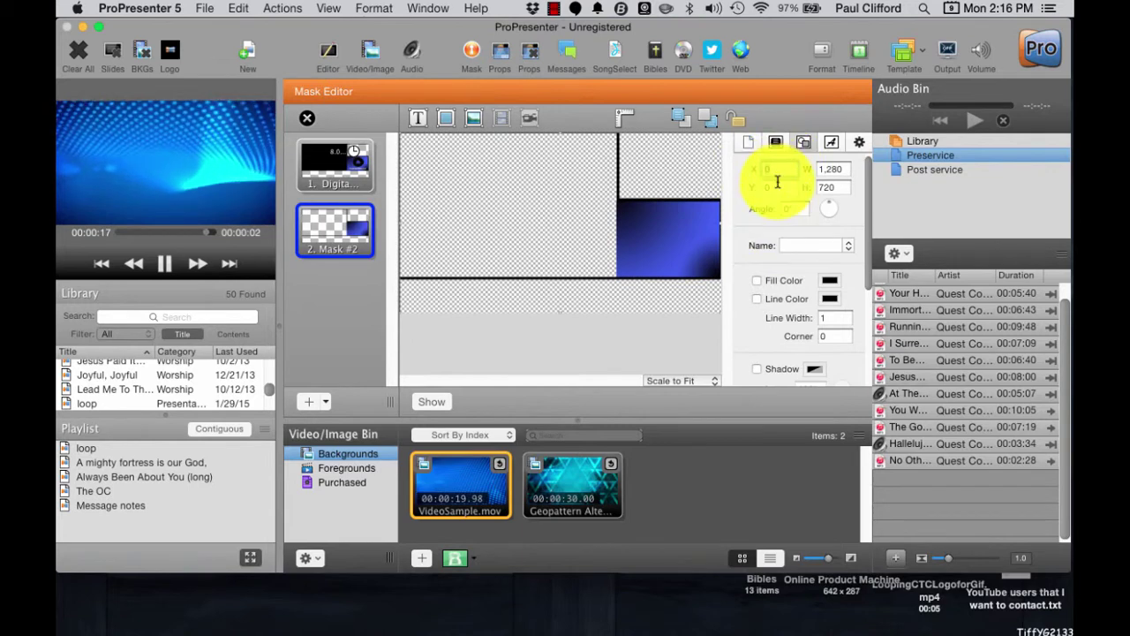
pyautogui.click(777, 175)
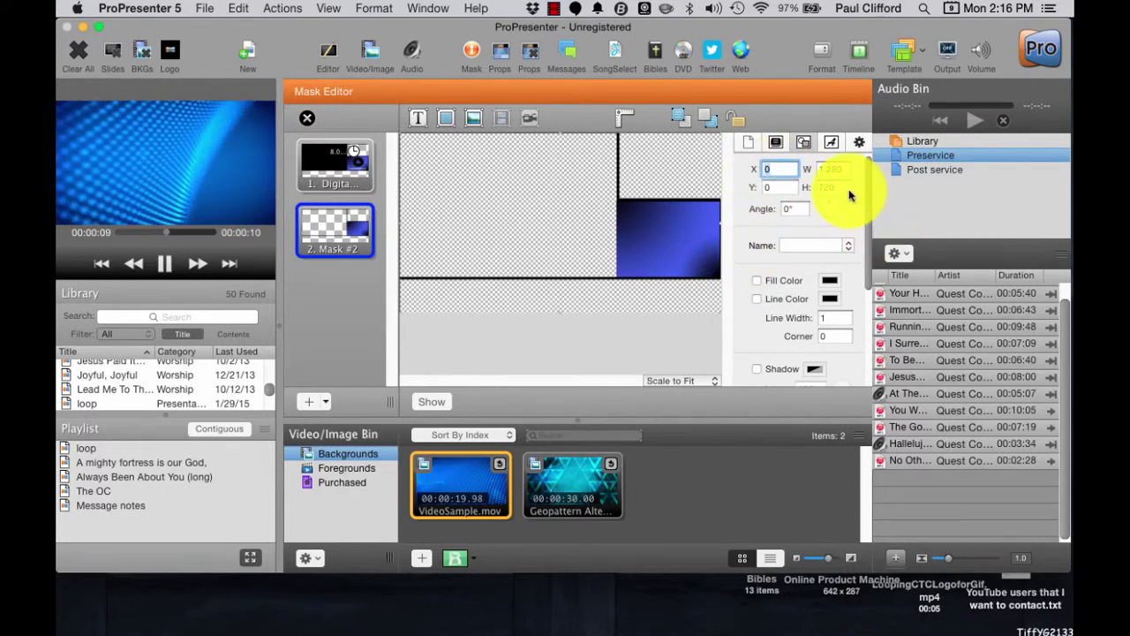
pyautogui.click(788, 208)
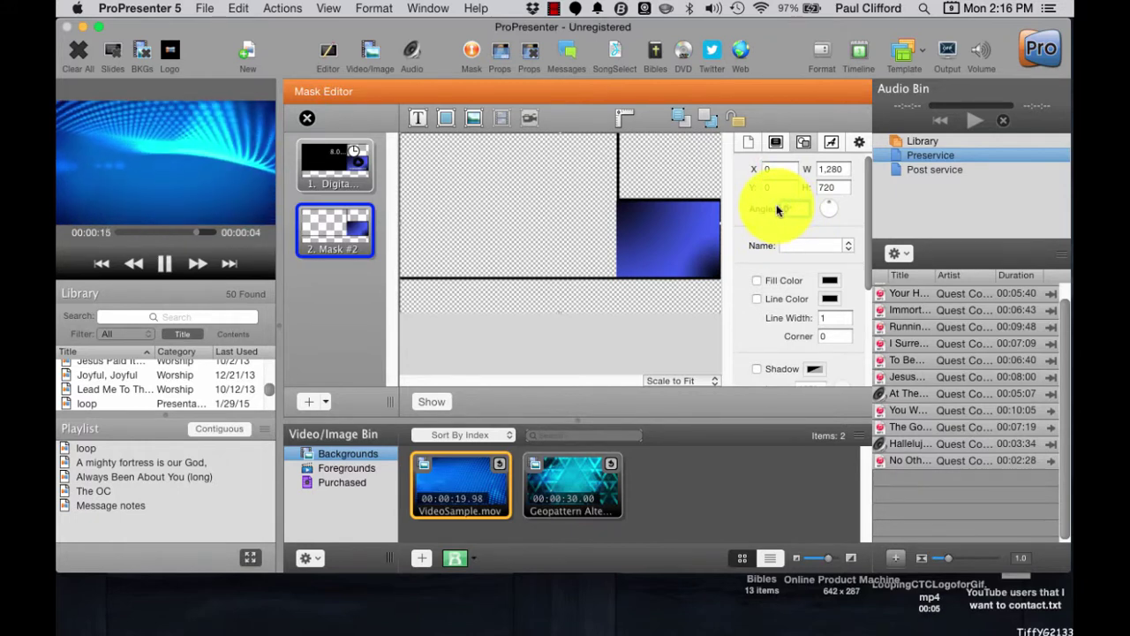
pyautogui.write('15')
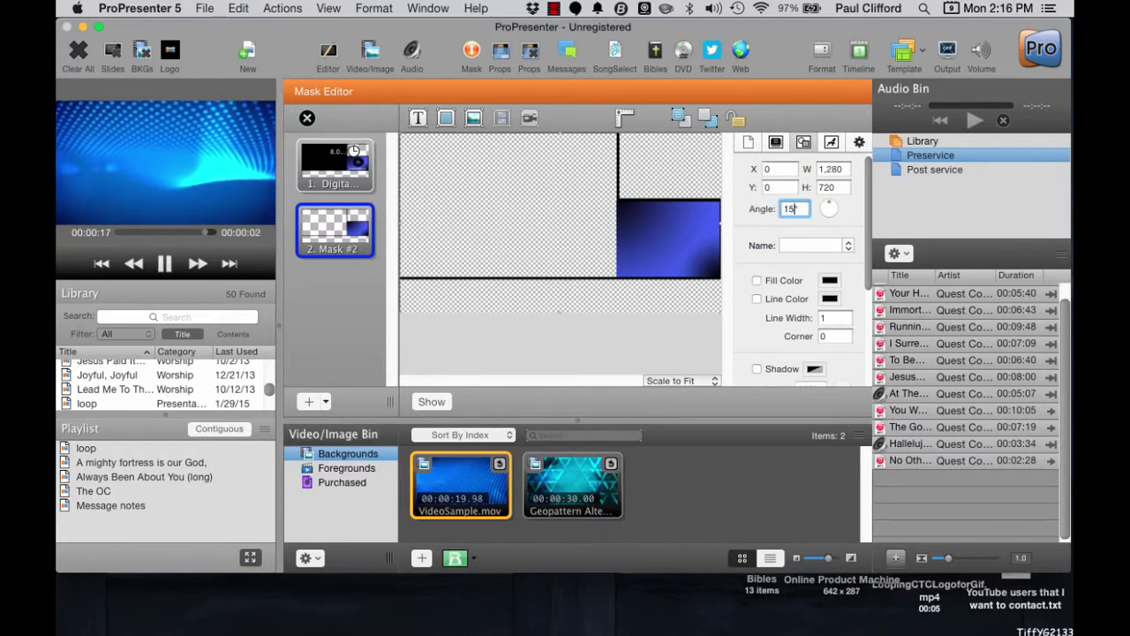
pyautogui.press('Return')
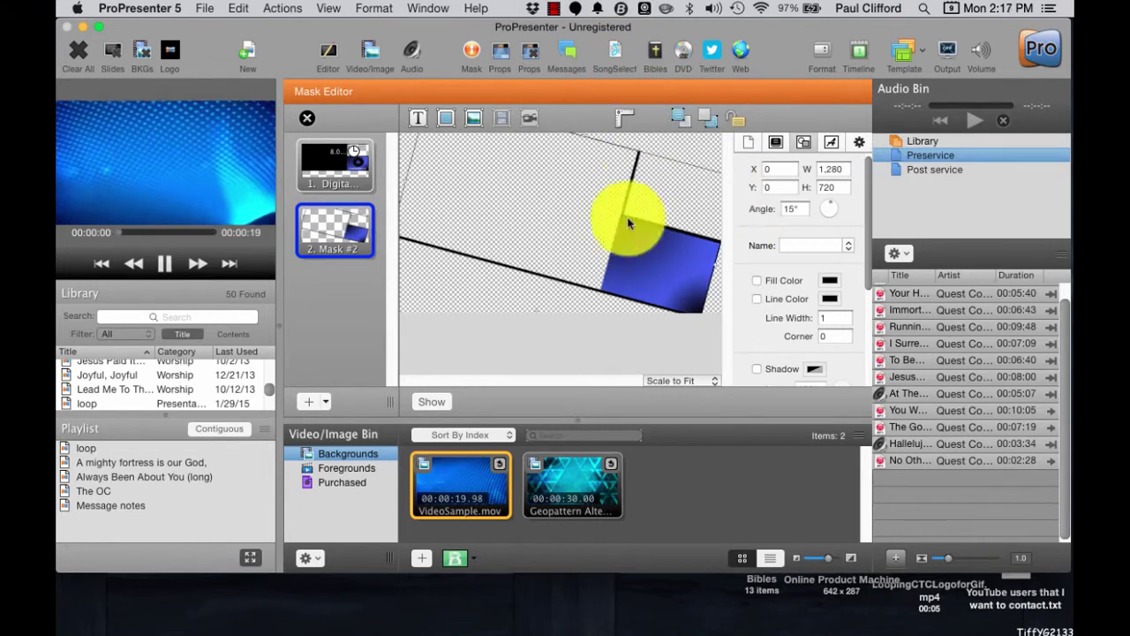
# Back on the first mask, rotate its full-size element to 15°.
pyautogui.click(349, 175)
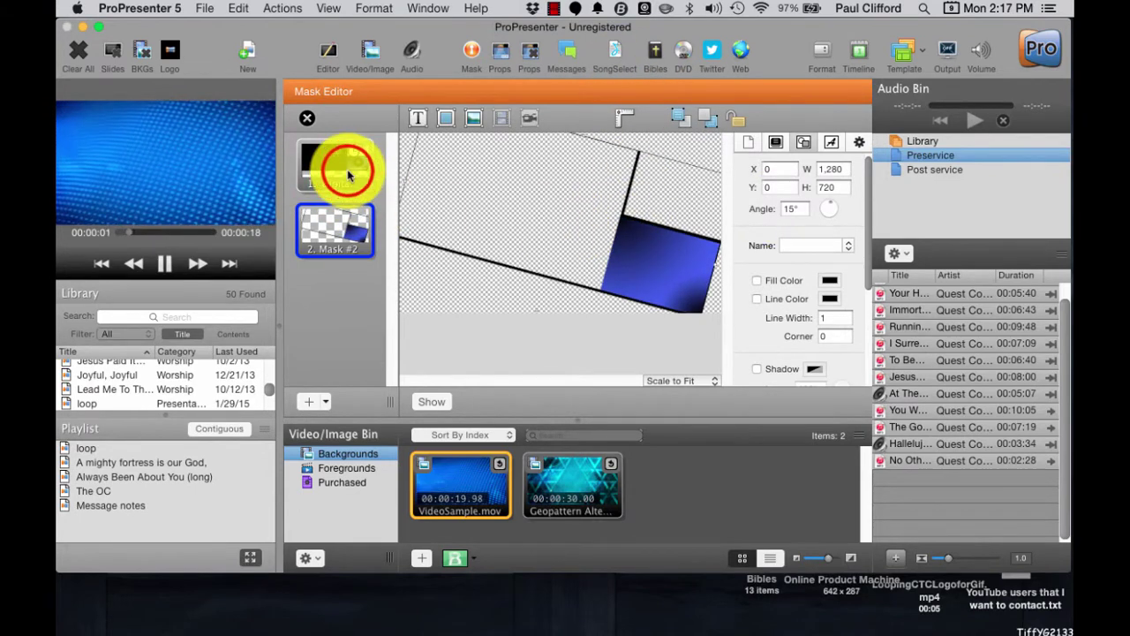
pyautogui.click(349, 175)
pyautogui.click(667, 181)
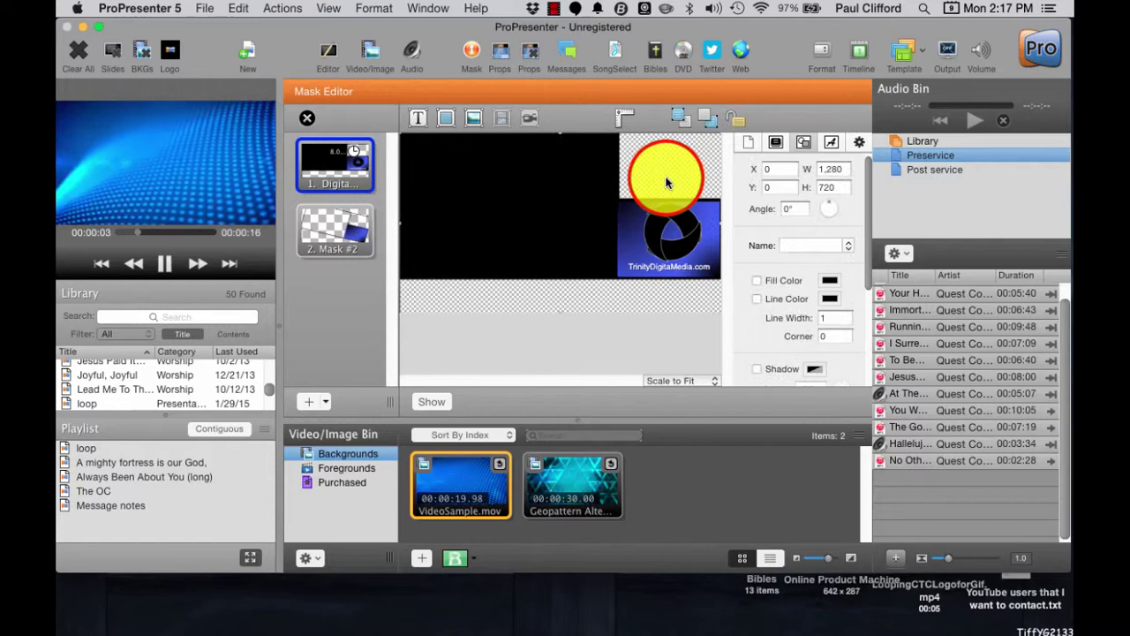
pyautogui.click(793, 208)
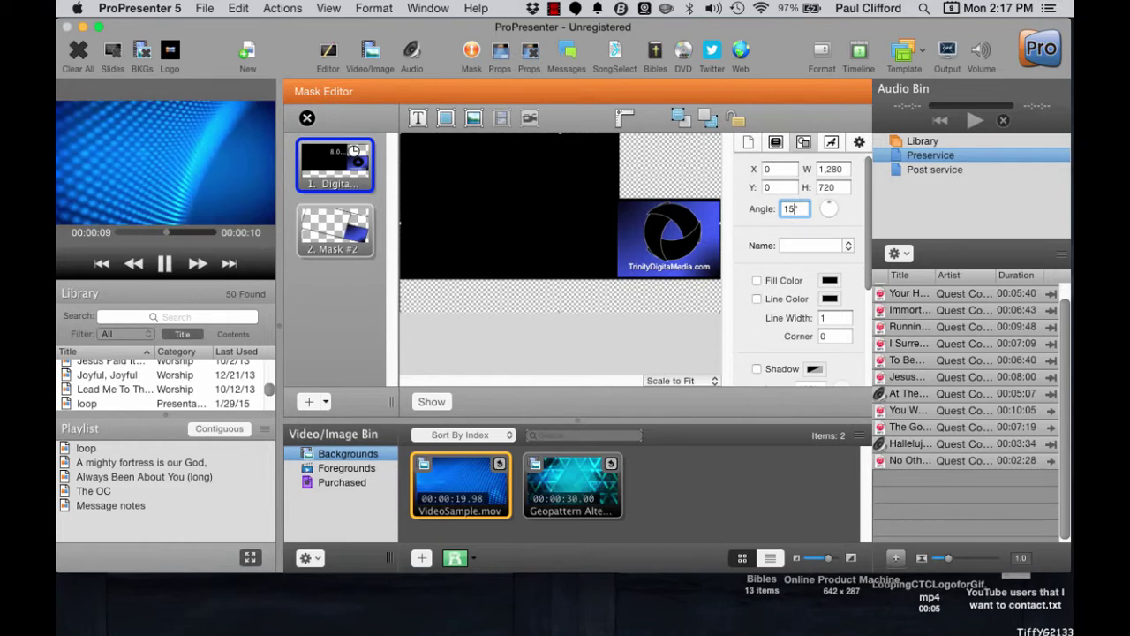
pyautogui.write('15')
pyautogui.press('Return')
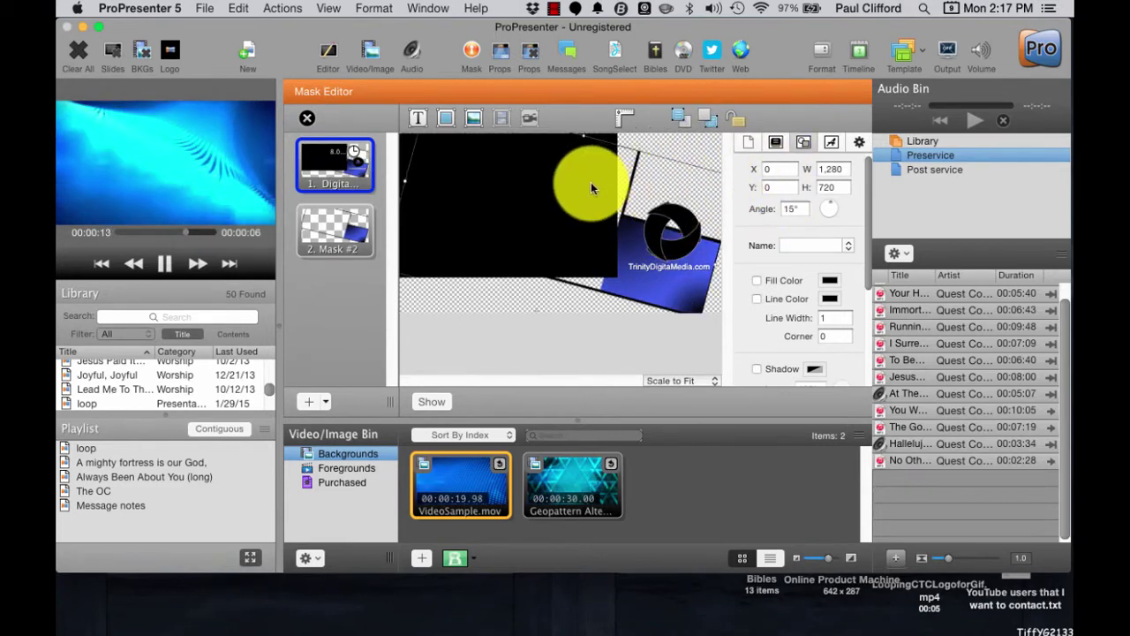
# Select the black rectangle on Layer 2, rotate it 15°, then return it to 0°.
pyautogui.click(776, 142)
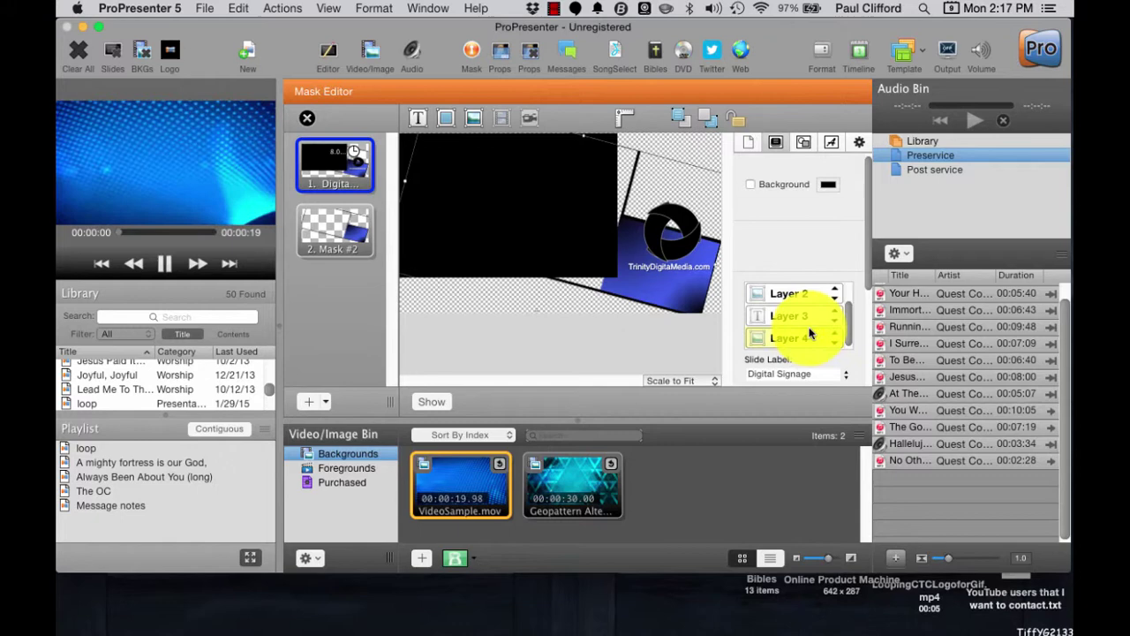
pyautogui.click(802, 295)
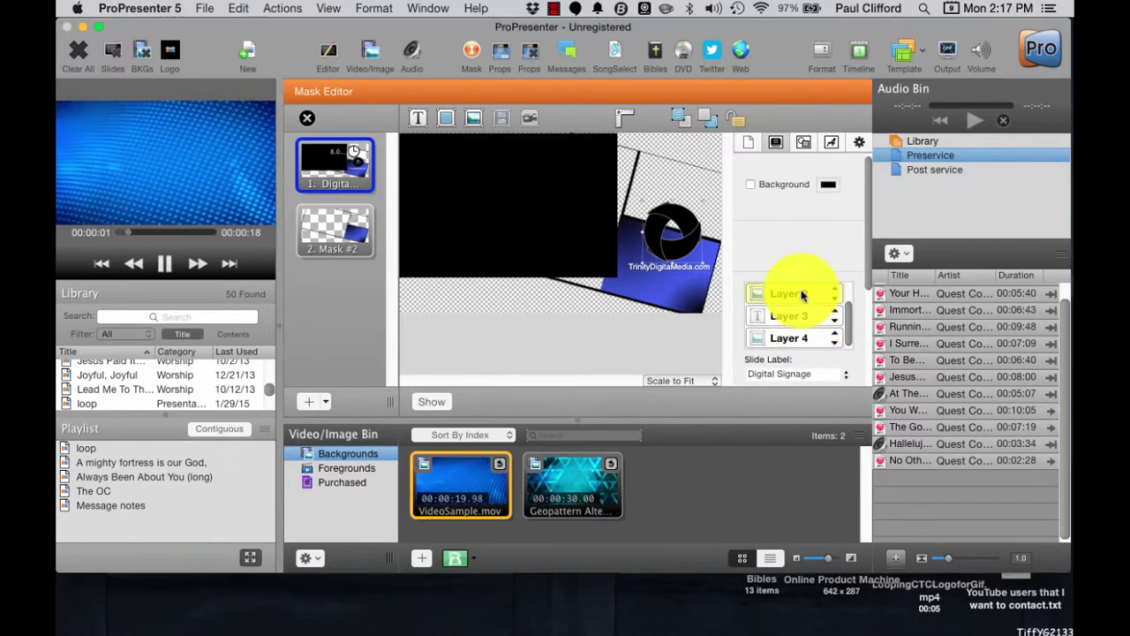
pyautogui.click(799, 320)
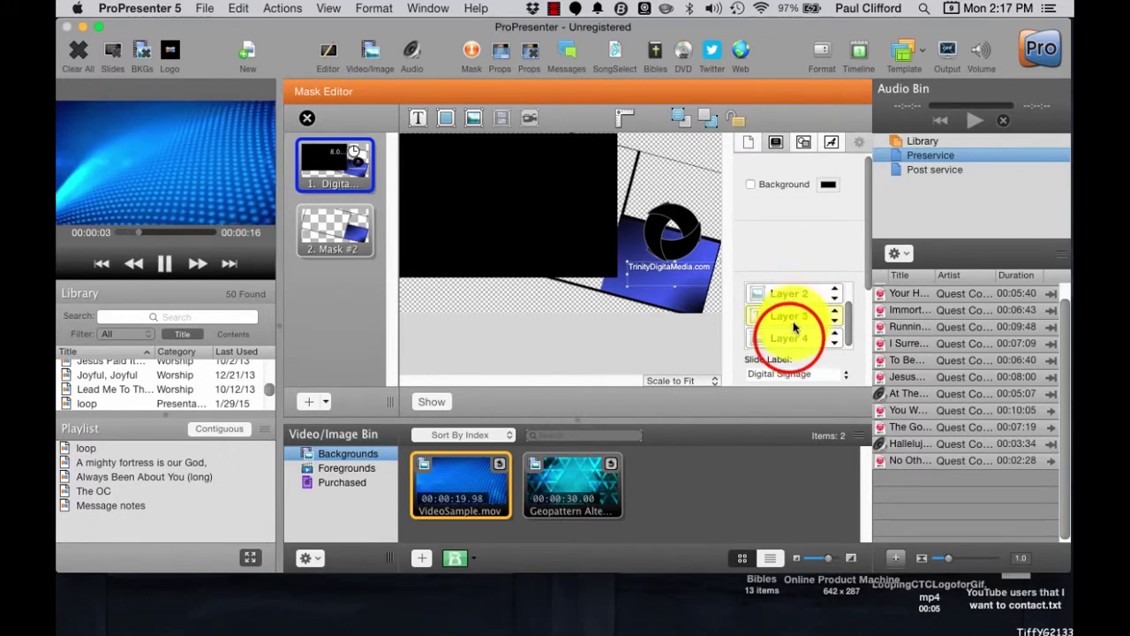
pyautogui.click(793, 294)
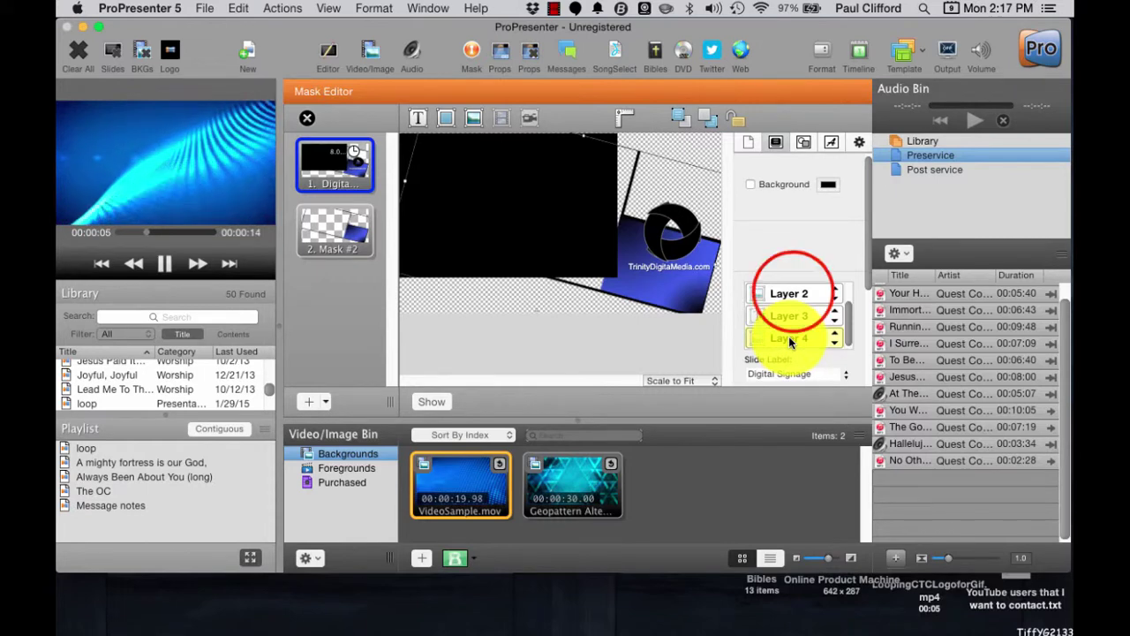
pyautogui.scroll(2, 790, 318)
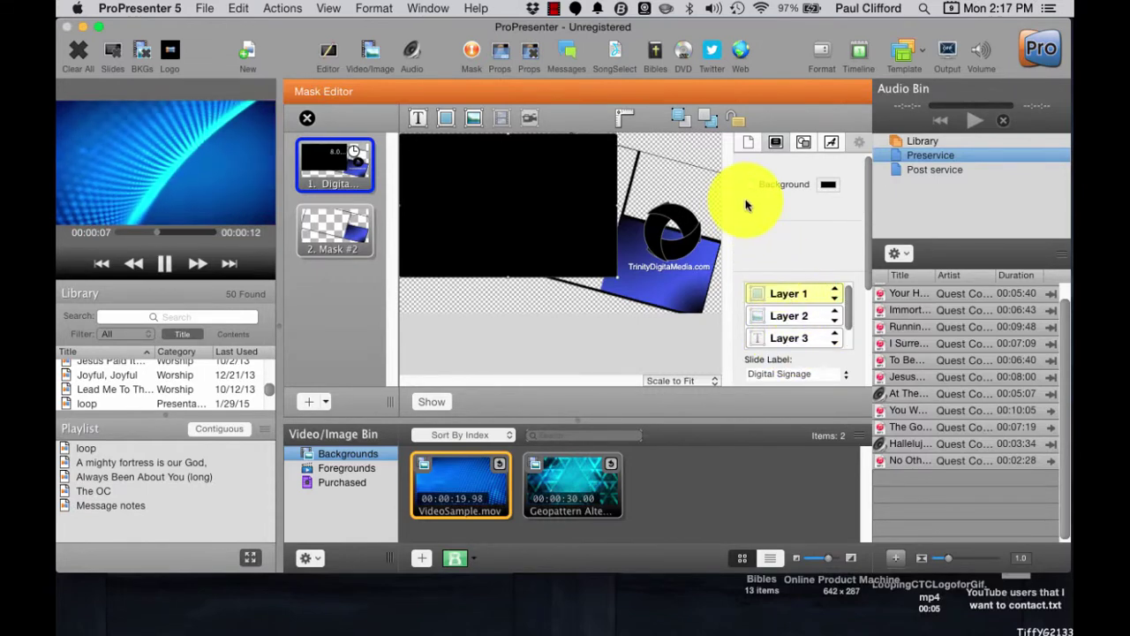
pyautogui.click(803, 143)
pyautogui.click(804, 208)
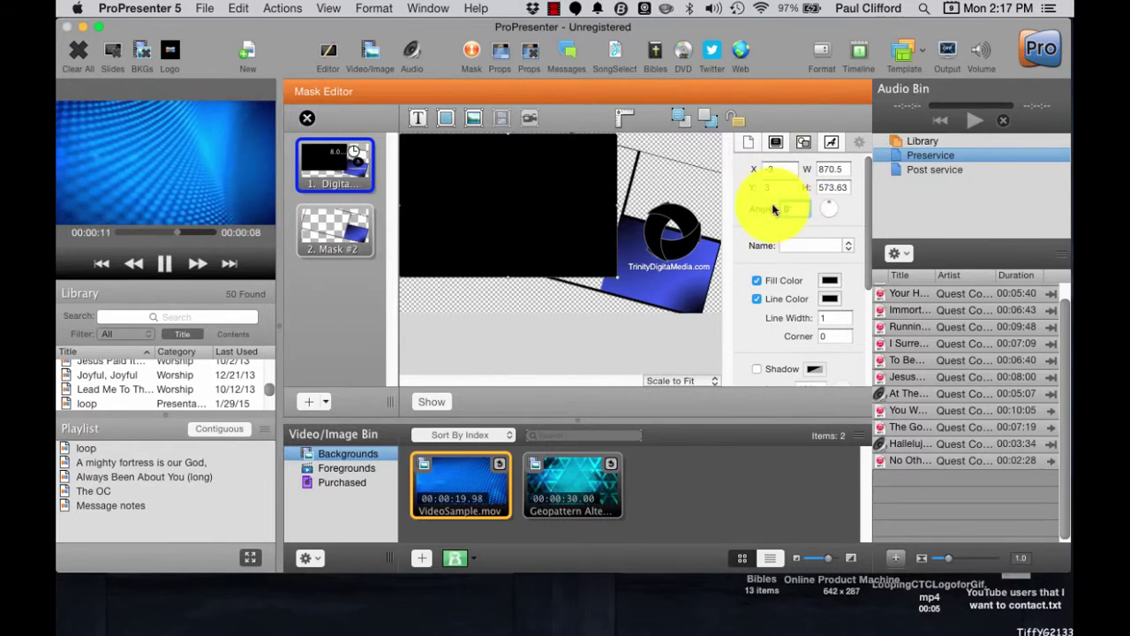
pyautogui.write('15')
pyautogui.press('Tab')
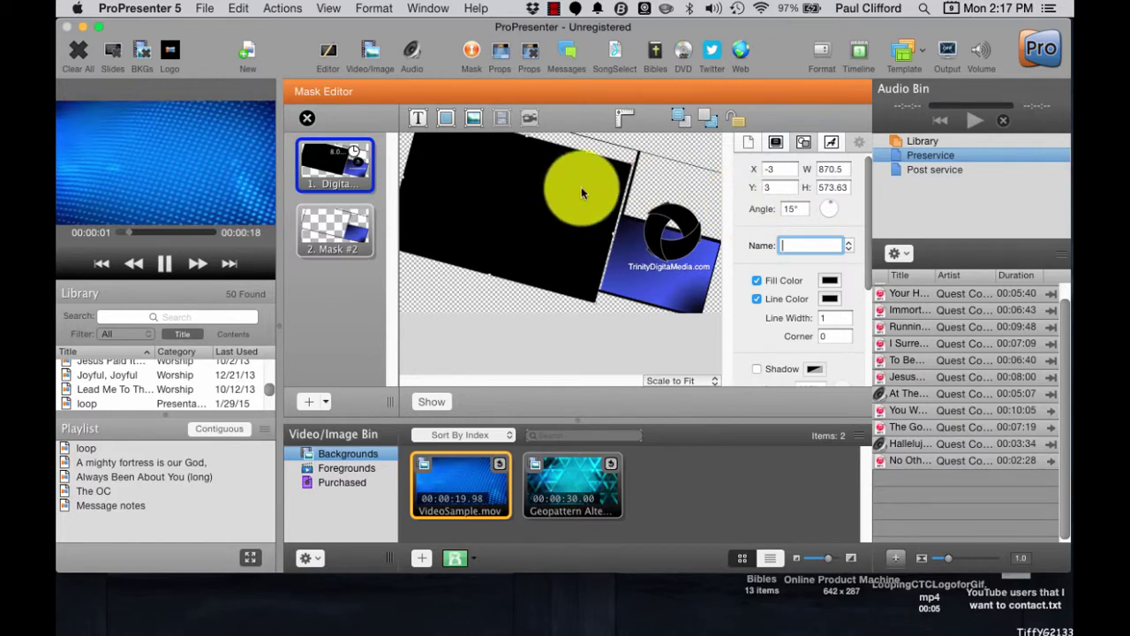
pyautogui.click(792, 208)
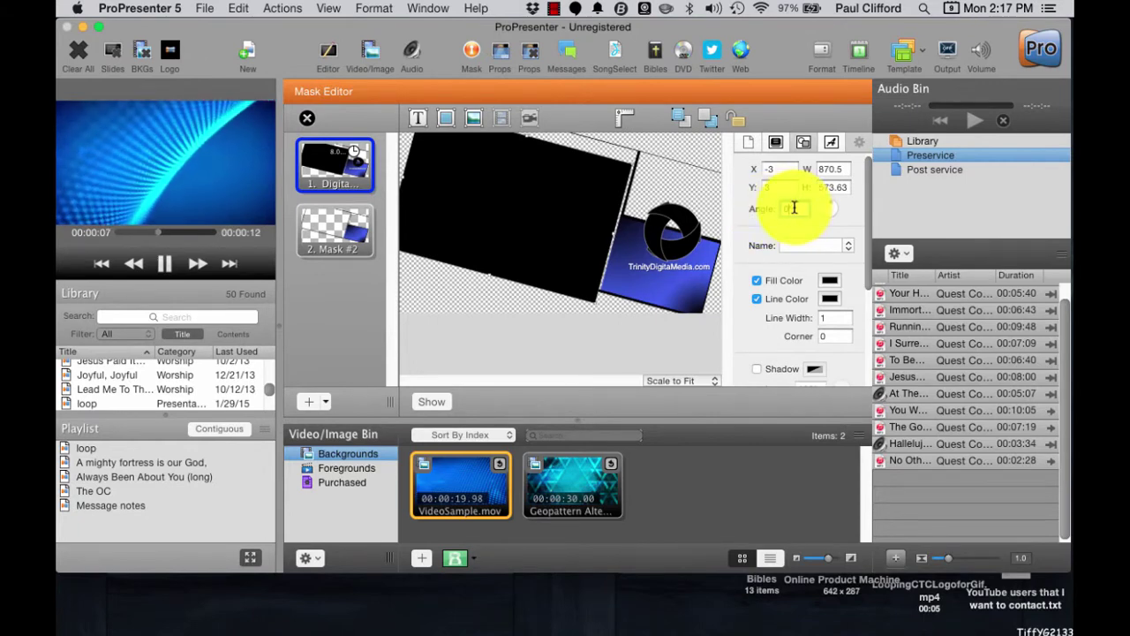
pyautogui.press('Return')
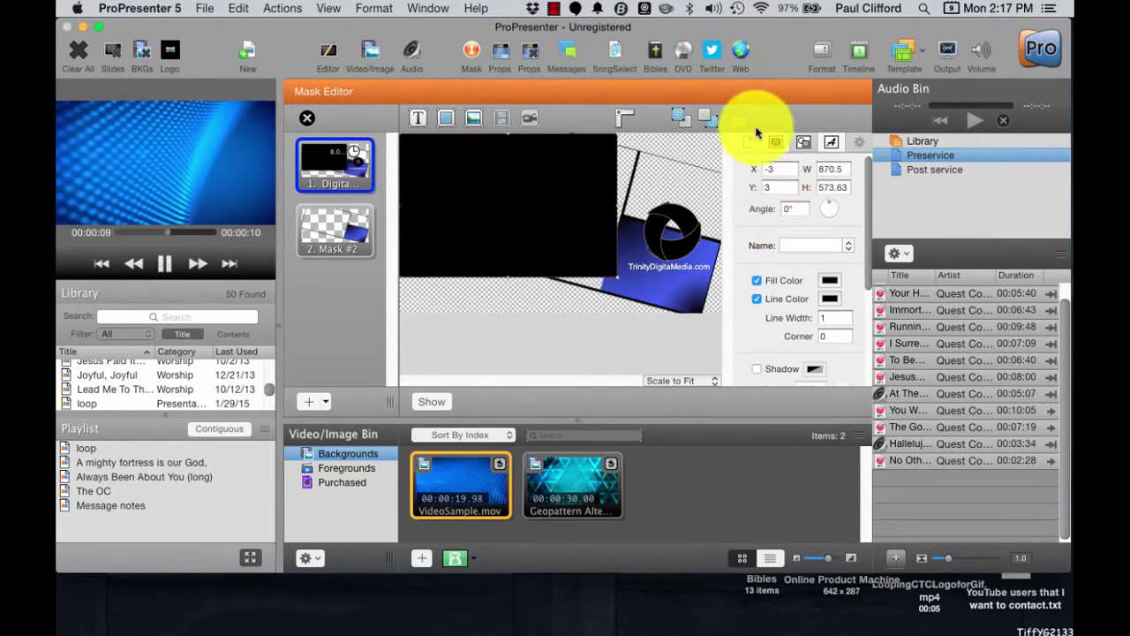
# Select the first mask's rotated logo layer and set its angle back to 0°.
pyautogui.click(769, 170)
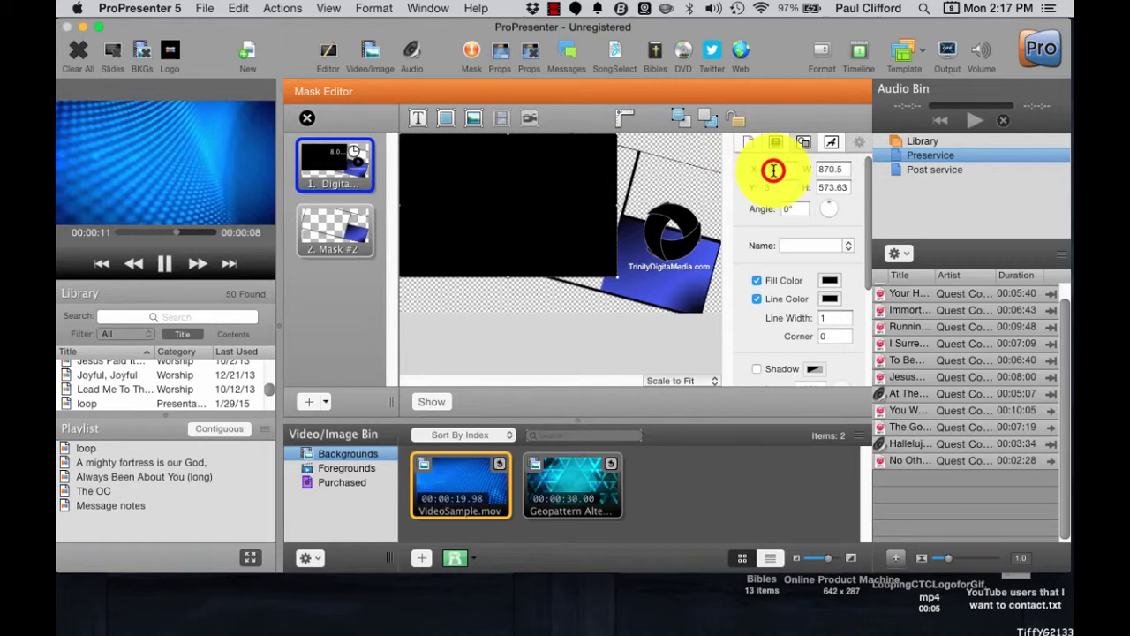
pyautogui.click(739, 206)
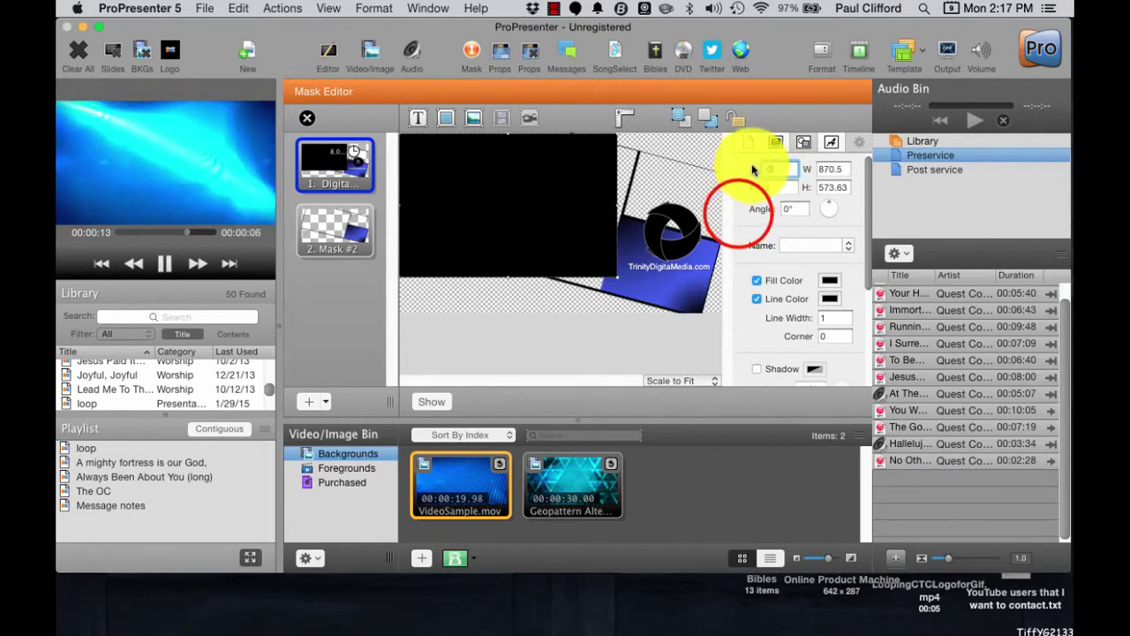
pyautogui.click(677, 159)
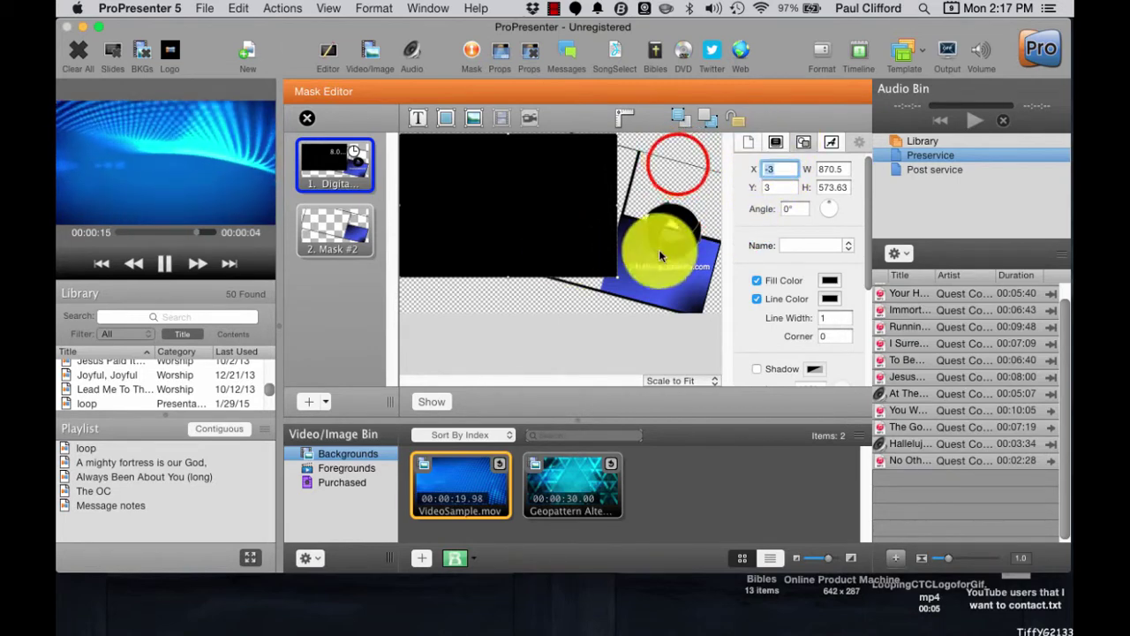
pyautogui.click(691, 168)
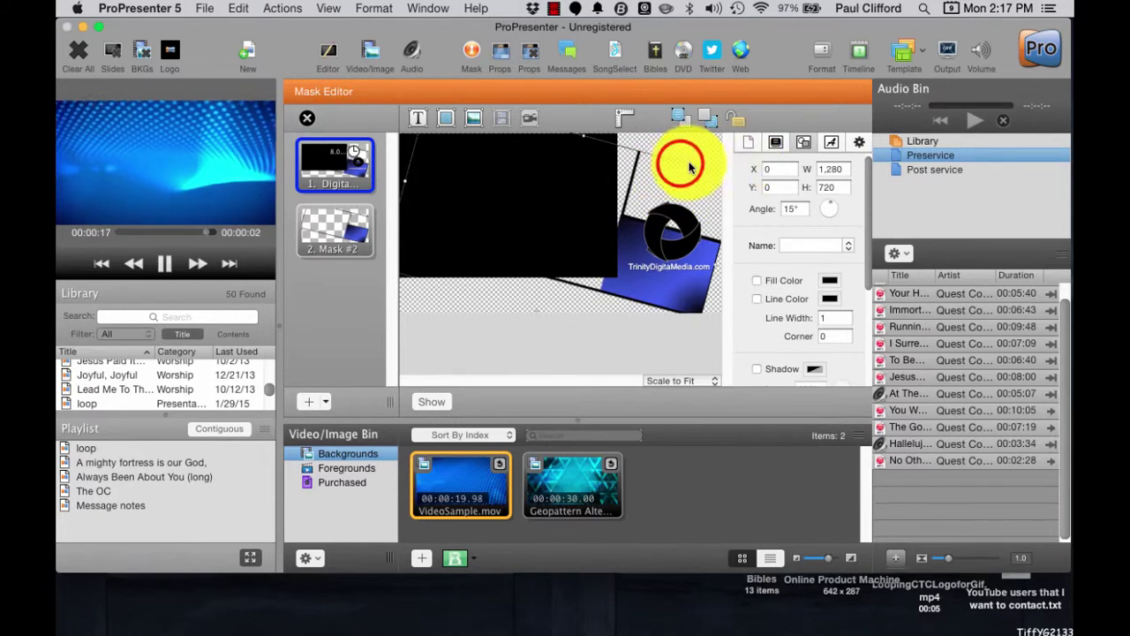
pyautogui.click(639, 169)
pyautogui.click(636, 170)
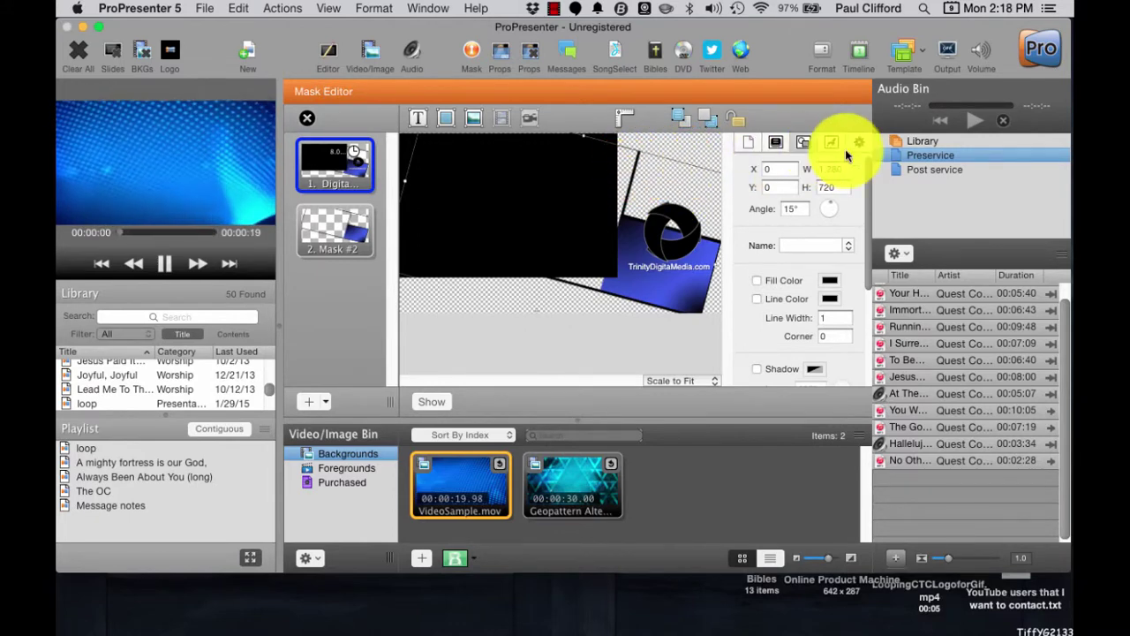
pyautogui.click(794, 209)
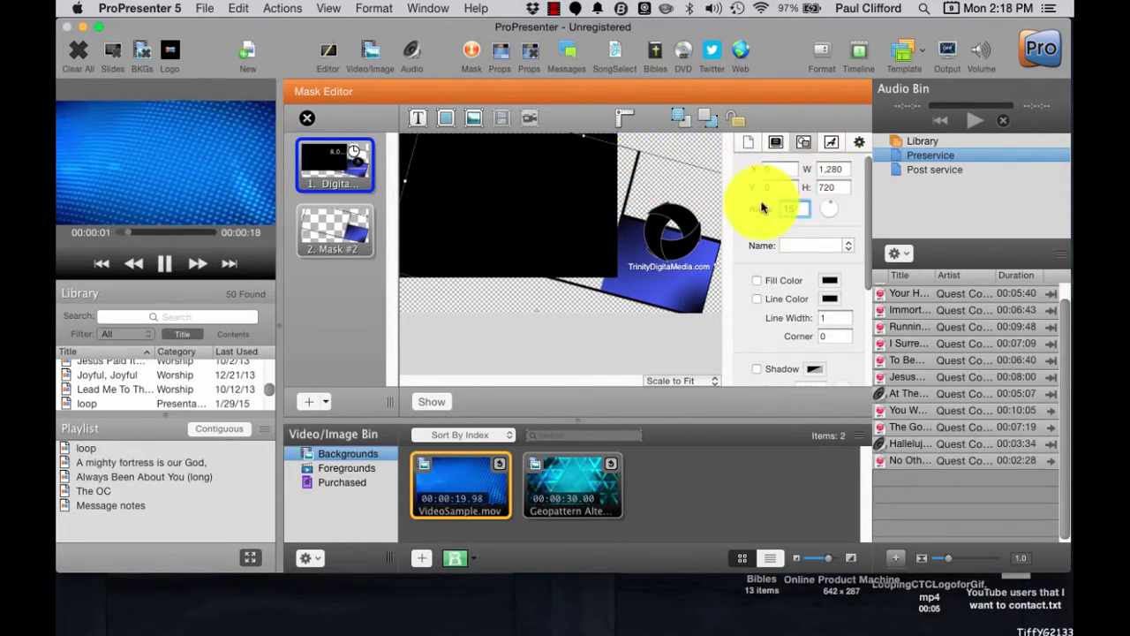
pyautogui.write('0')
pyautogui.press('Return')
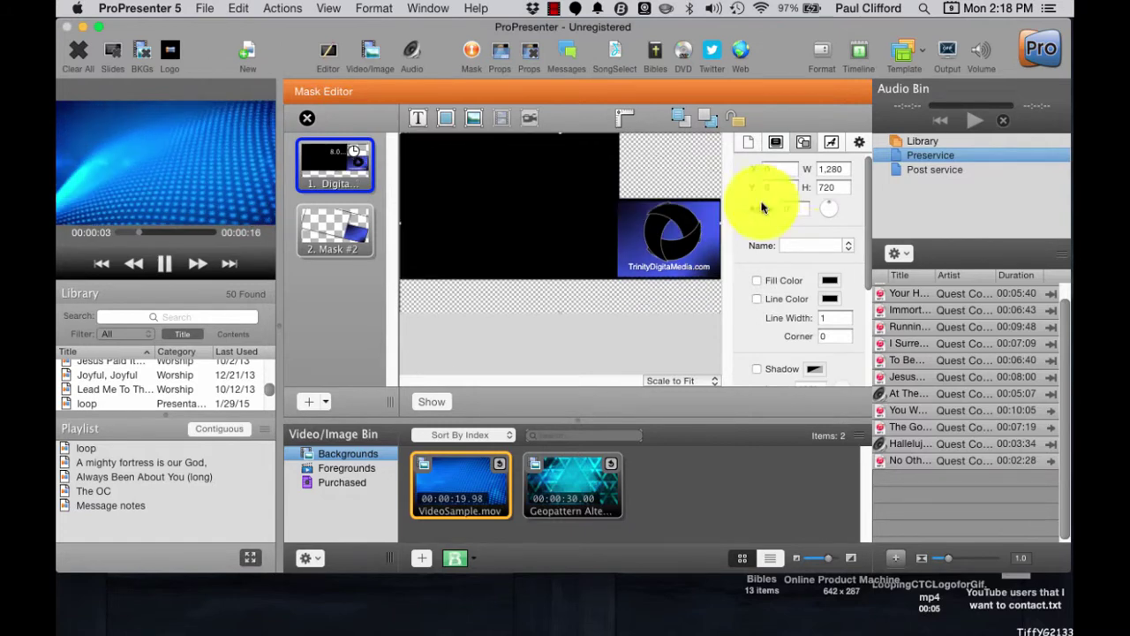
# In Mask #2, select the rotated shape and change its angle from 15° to 0°.
pyautogui.click(331, 228)
pyautogui.click(604, 228)
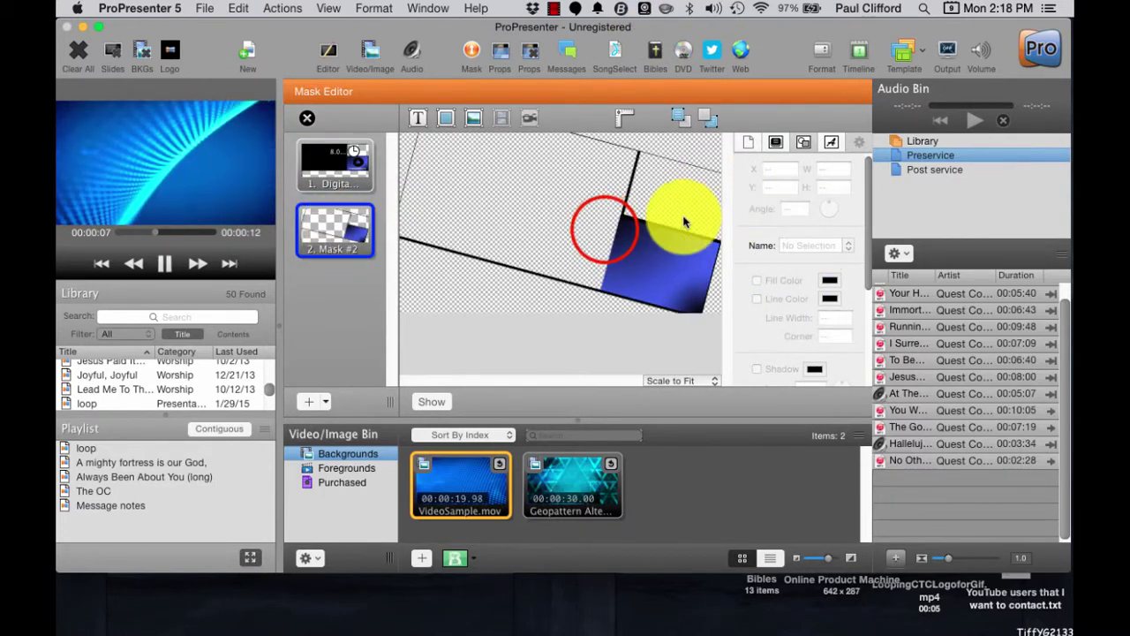
pyautogui.click(605, 232)
pyautogui.click(799, 210)
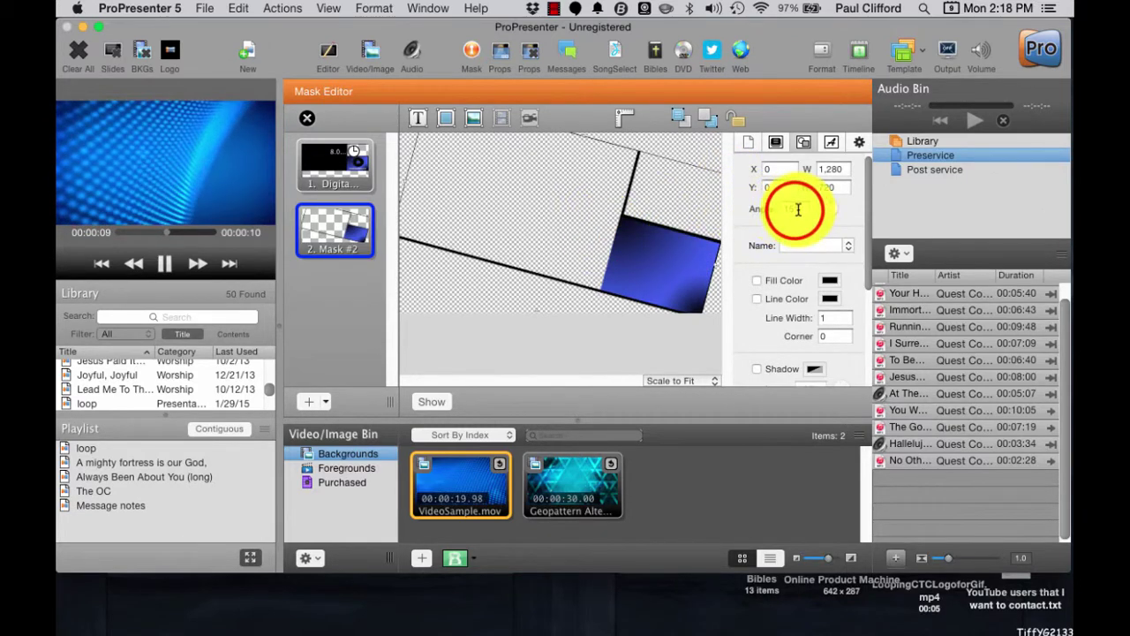
pyautogui.moveTo(794, 209); pyautogui.dragTo(770, 210)
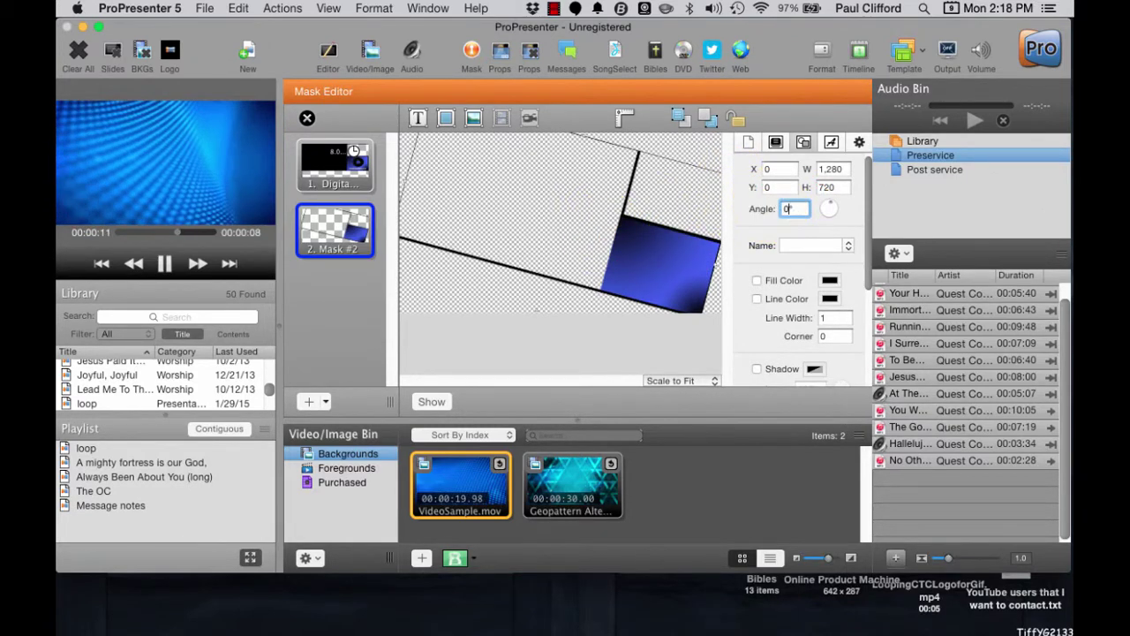
pyautogui.write('0')
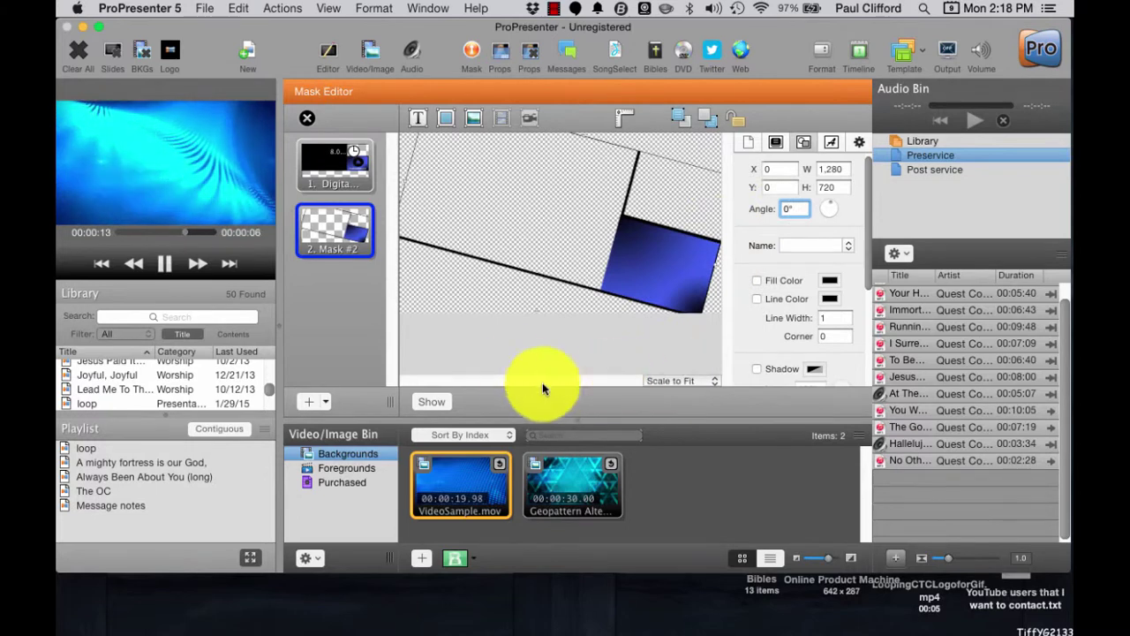
pyautogui.press('Return')
pyautogui.click(517, 376)
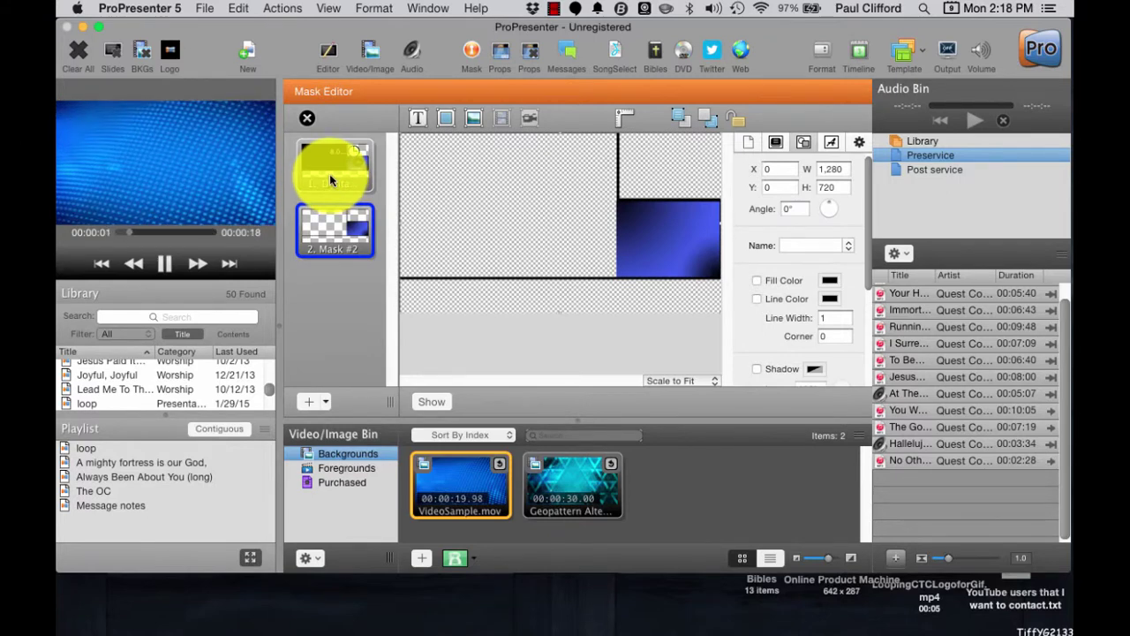
# Close the Mask Editor and apply Mask #2 from the masks list to live output.
pyautogui.click(309, 114)
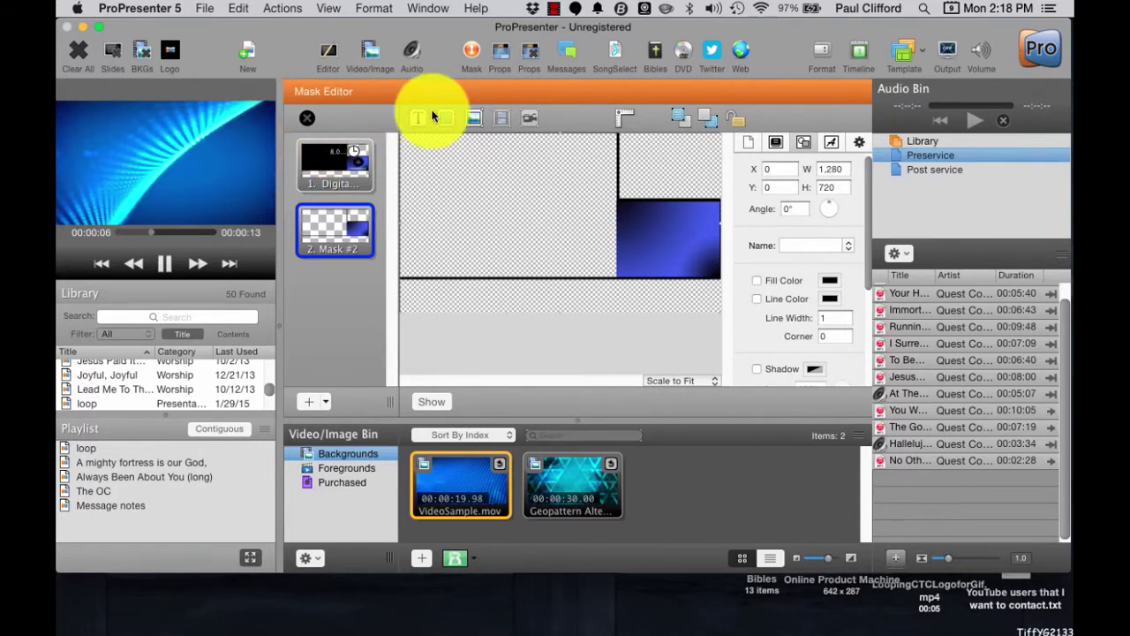
pyautogui.click(477, 46)
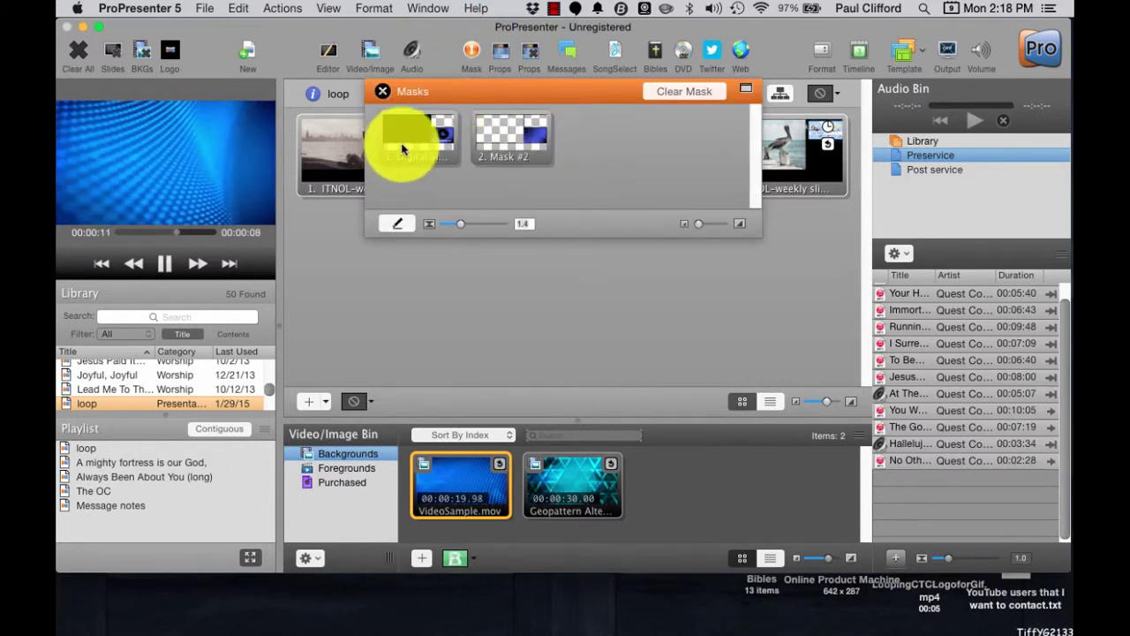
pyautogui.moveTo(403, 139); pyautogui.dragTo(220, 166)
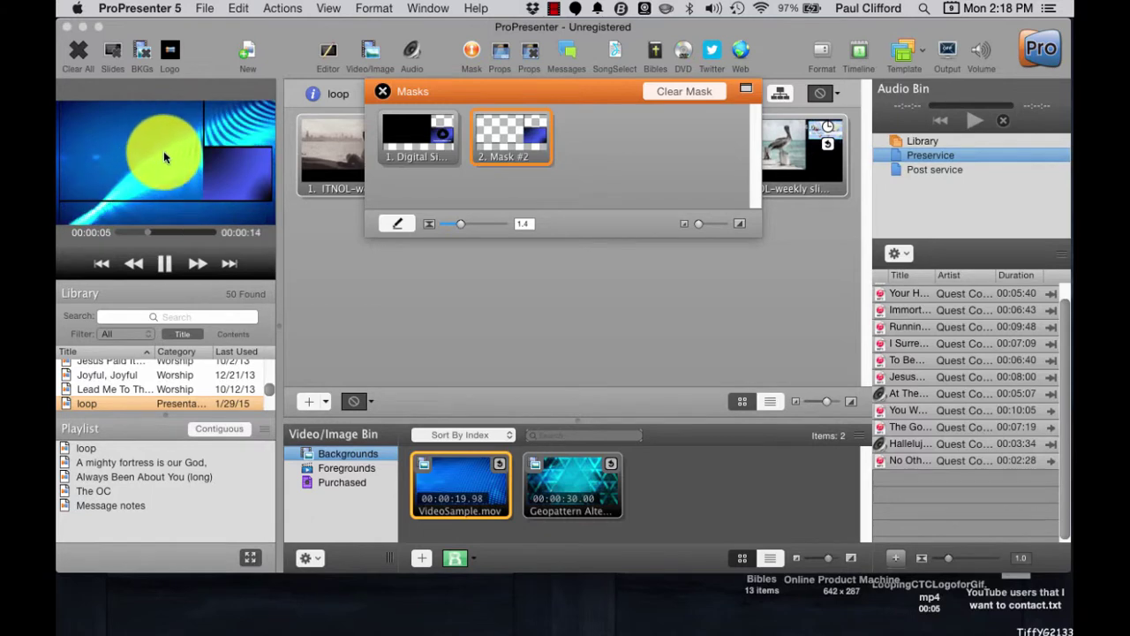
pyautogui.click(417, 161)
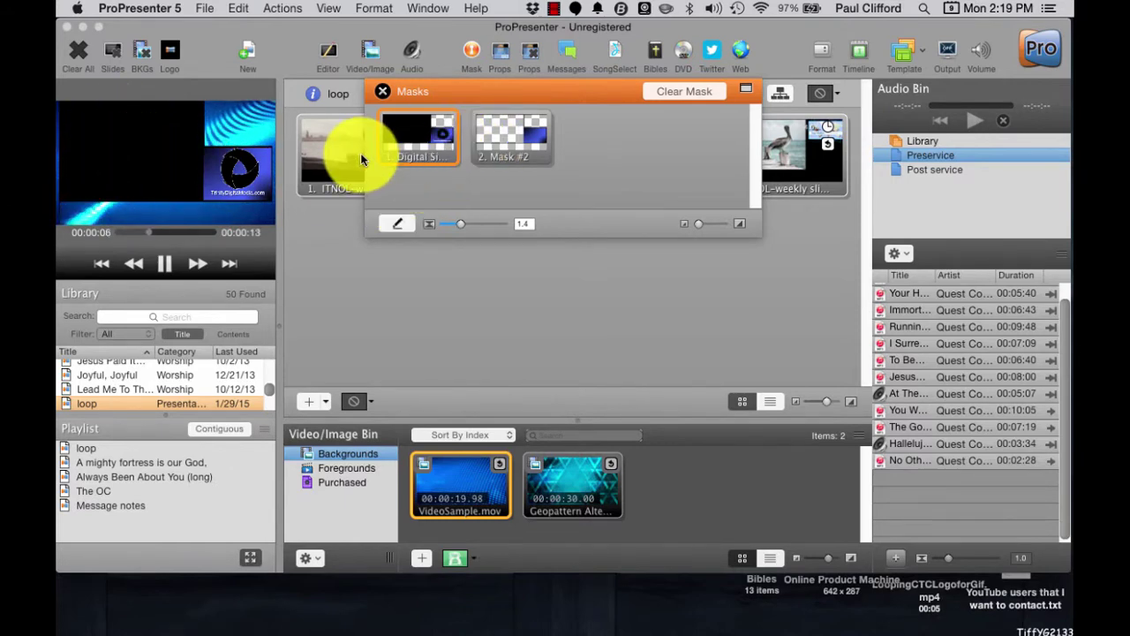
pyautogui.click(507, 144)
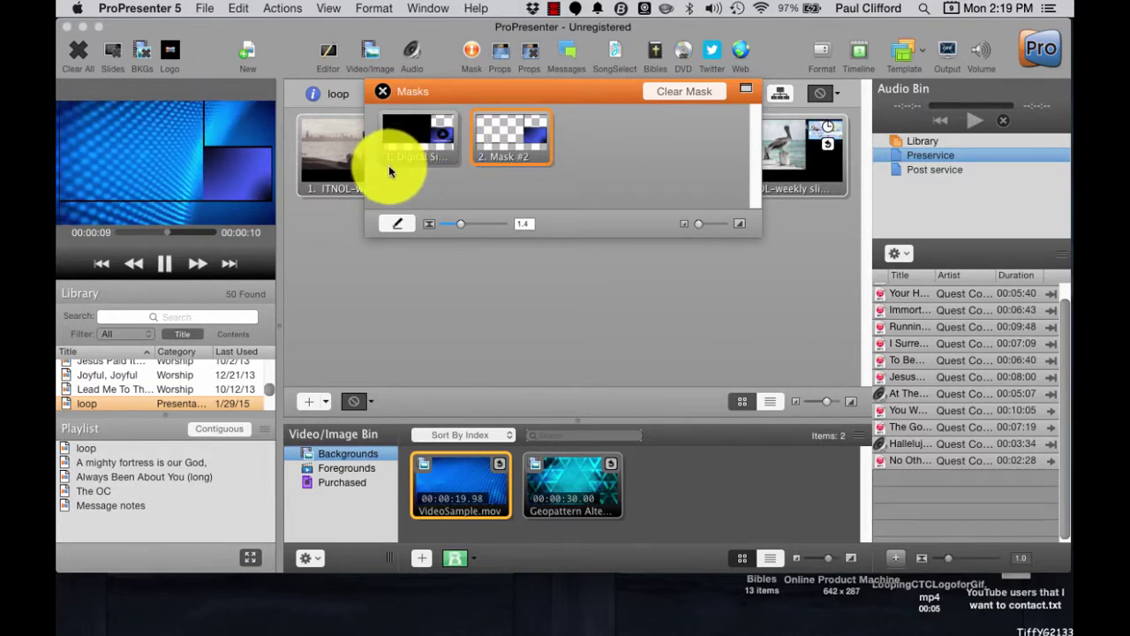
pyautogui.click(417, 141)
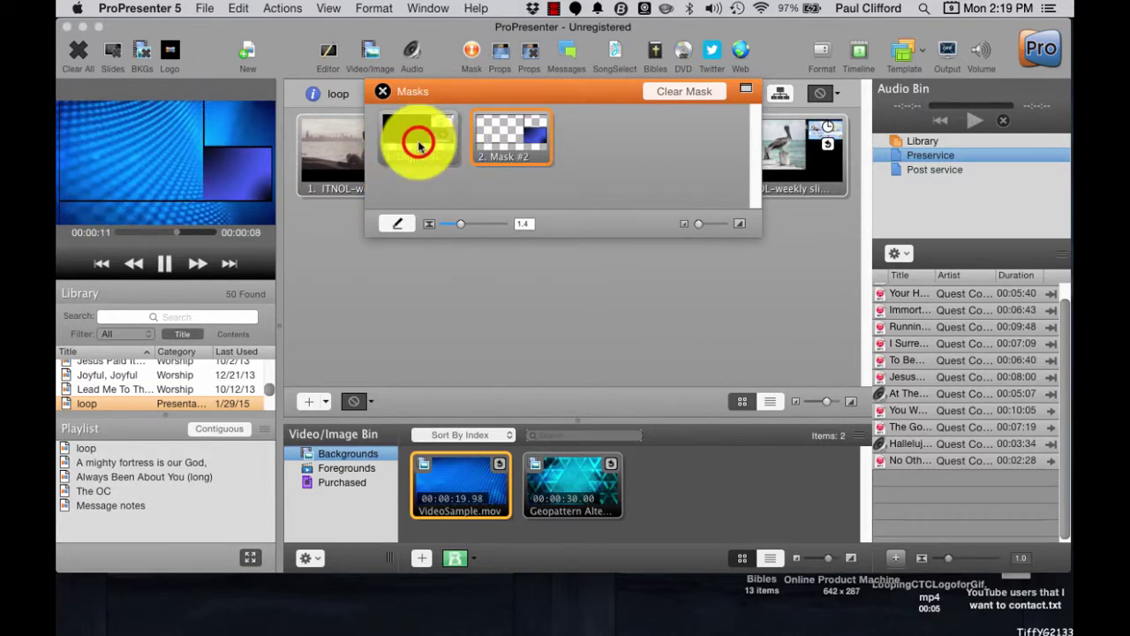
pyautogui.click(529, 145)
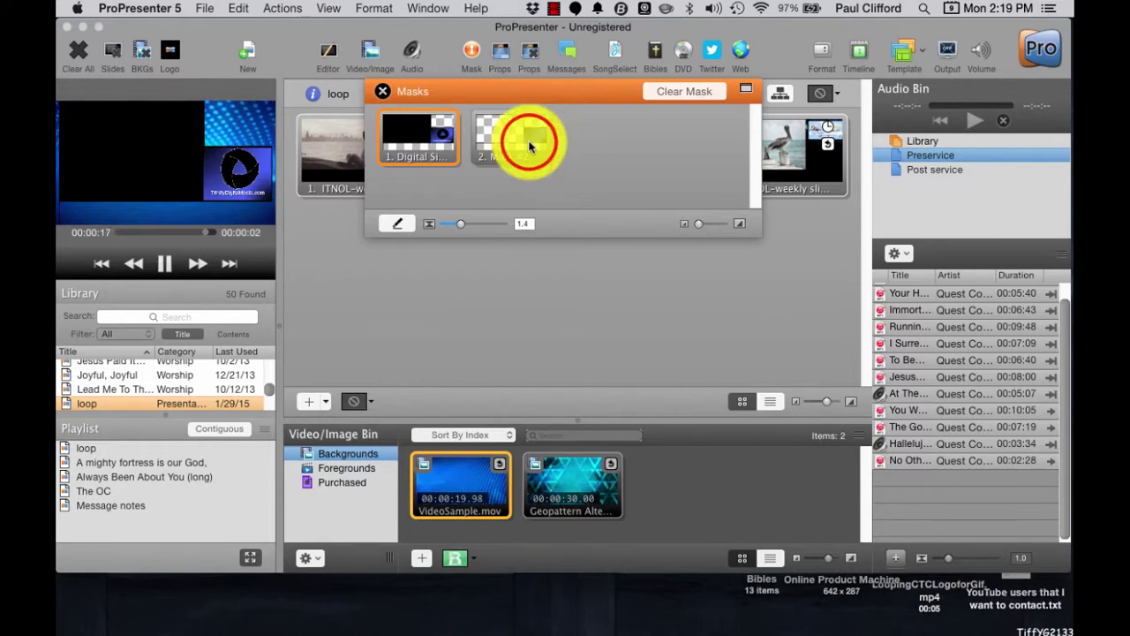